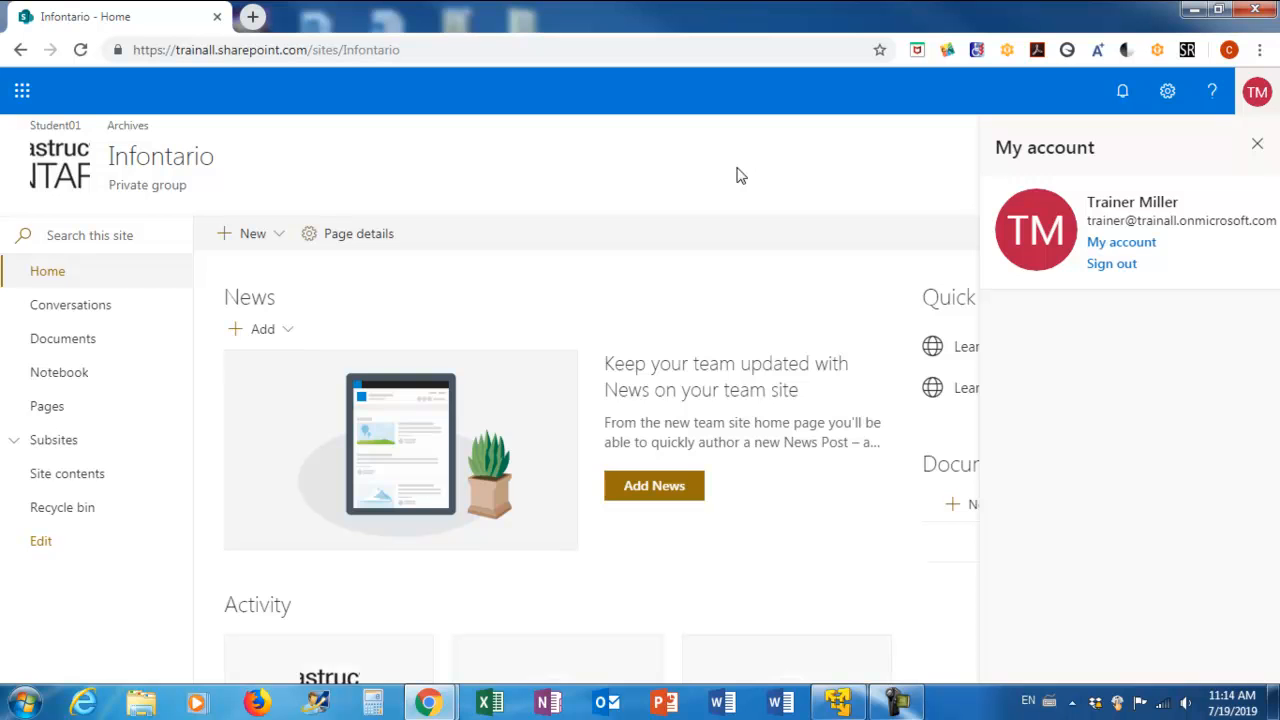
Step: Close the account pane and open the site permissions of the Infontario site
left_click(1257, 143)
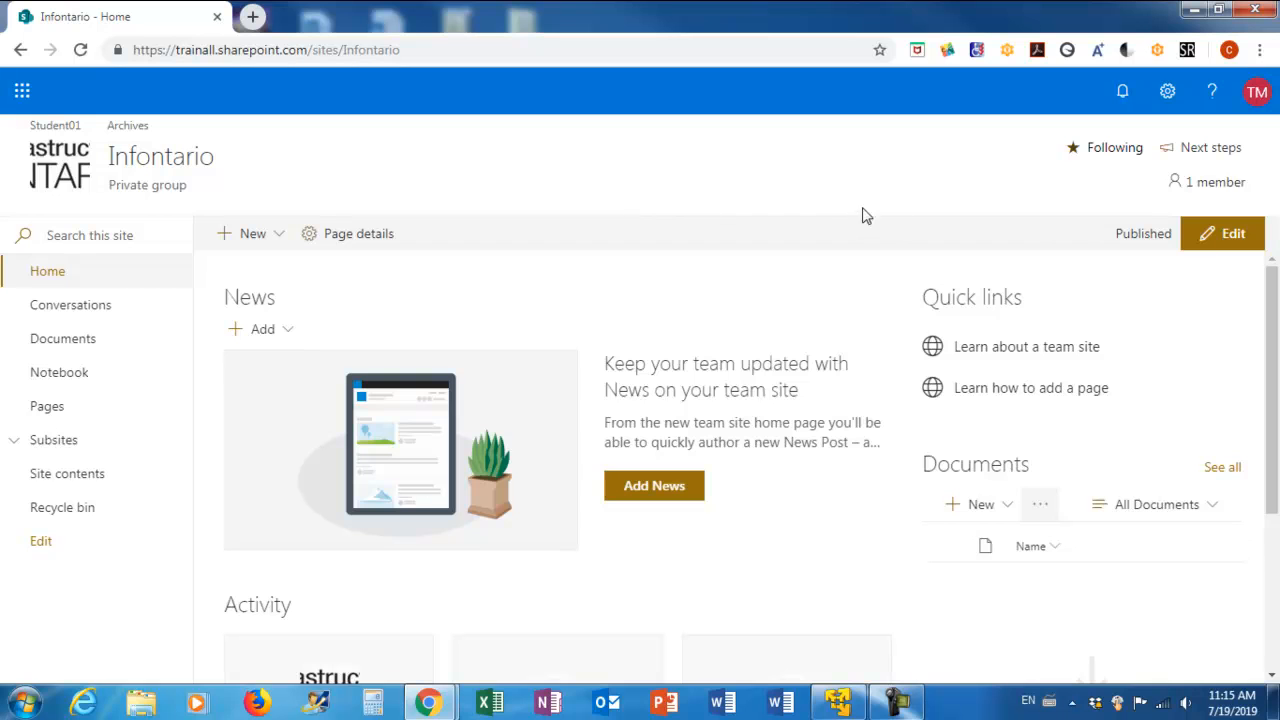
left_click(1167, 96)
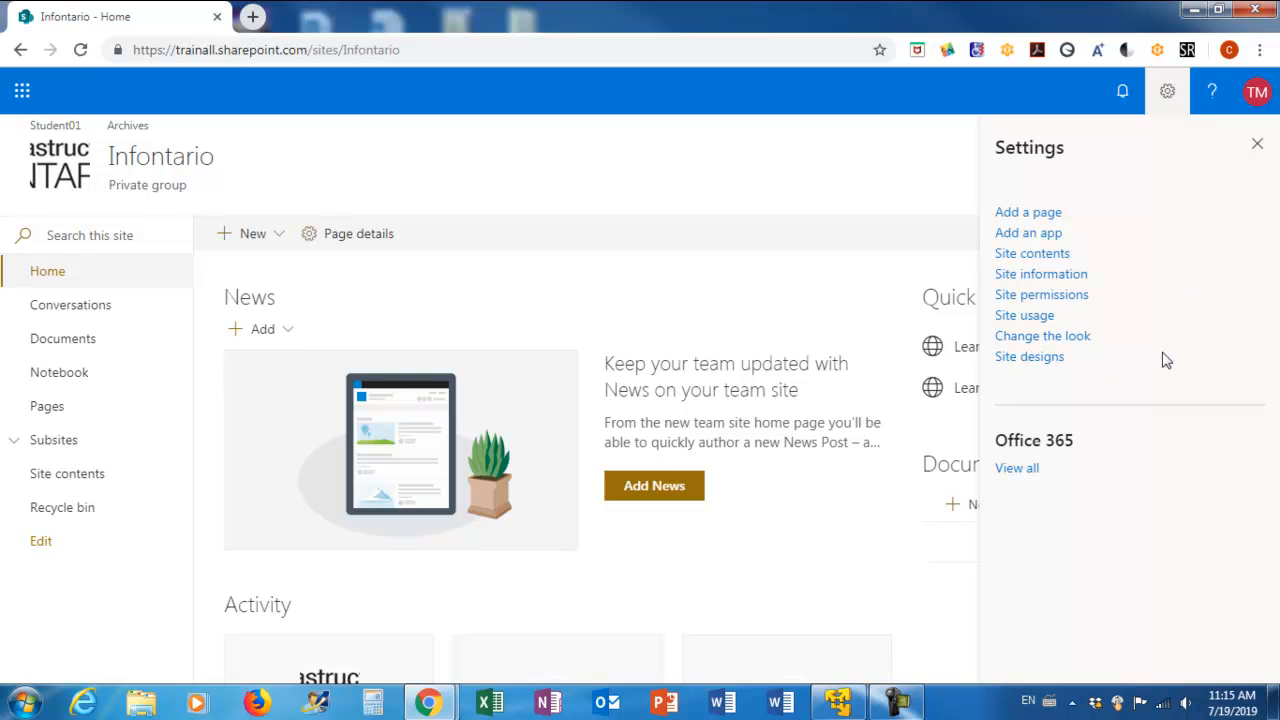
left_click(1040, 295)
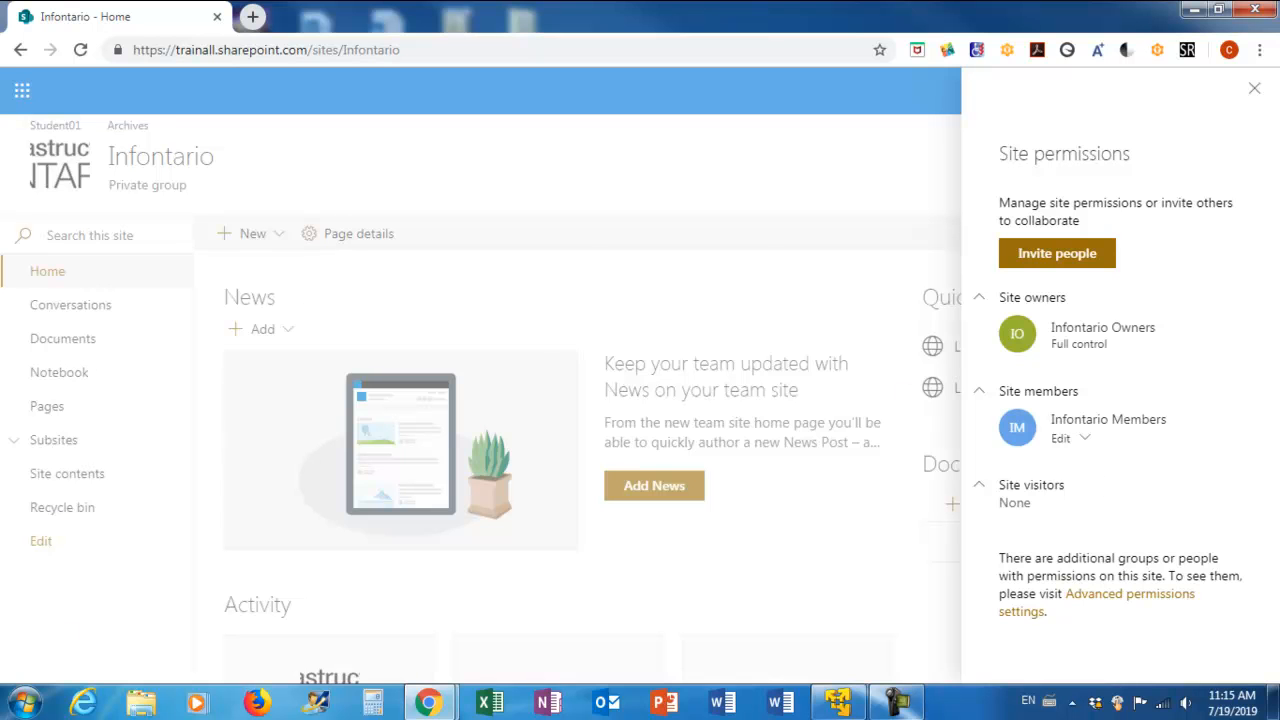
Step: Switch to the VMware Workstation Player virtual machine and submit an access request for the Infontario site without a custom message
left_click(838, 702)
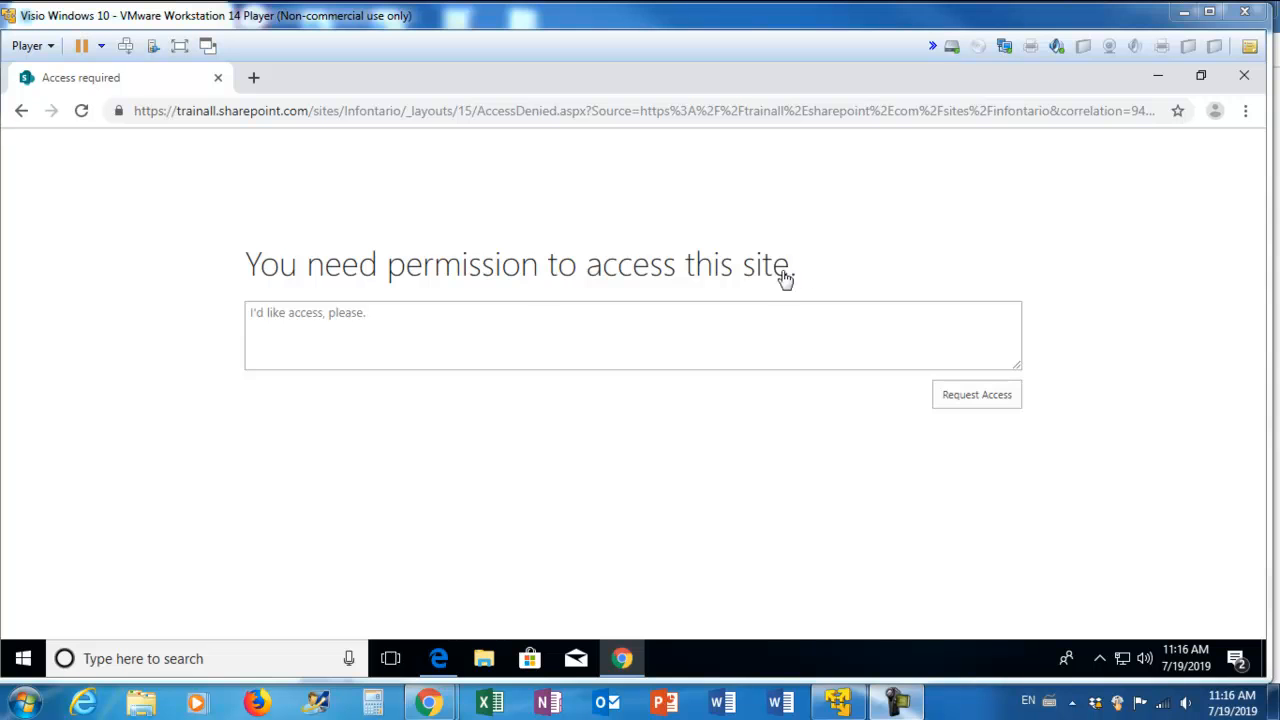
left_click(297, 323)
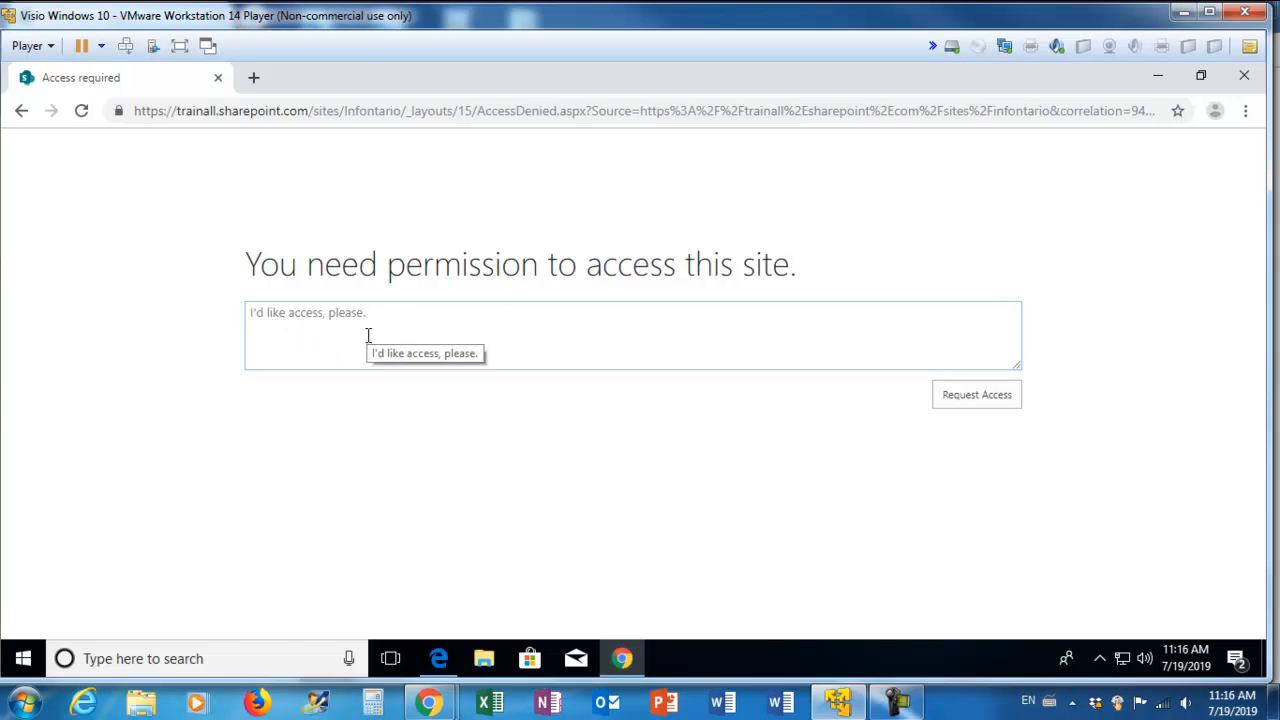
left_click(969, 396)
left_click(969, 394)
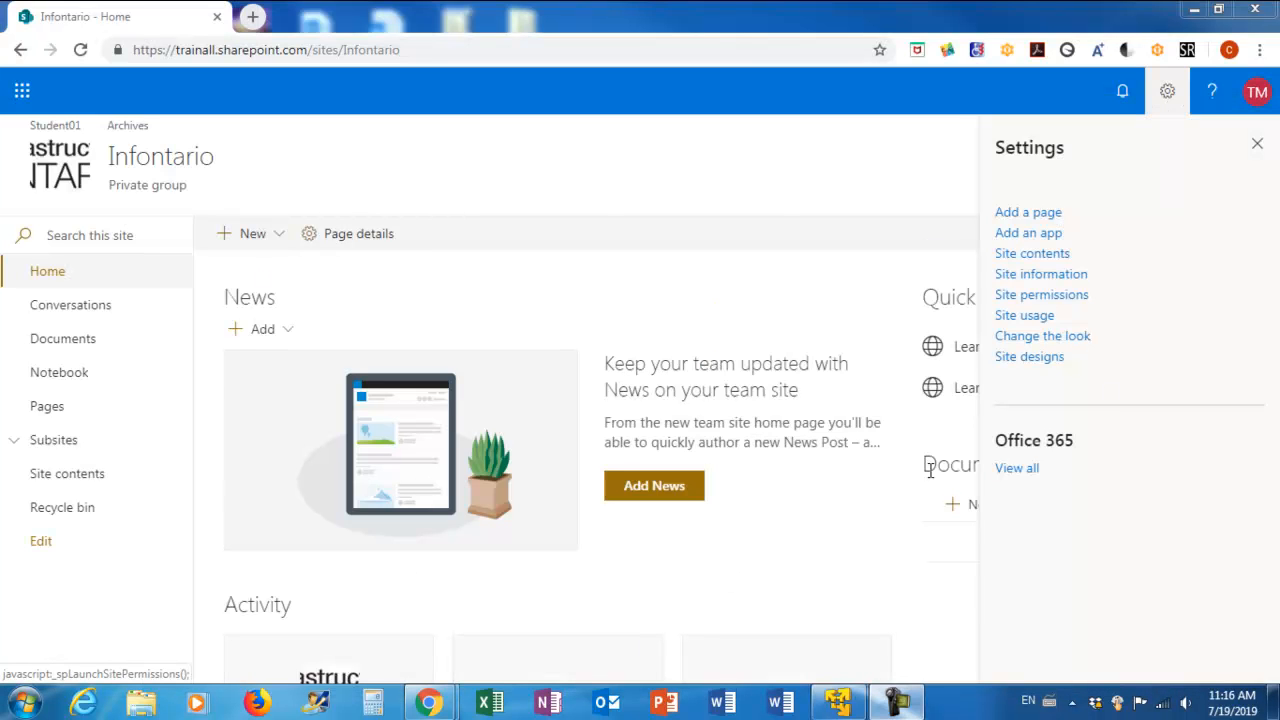
Step: Open the site permissions on the owner's side and view the permission levels offered for Infontario Members
left_click(1050, 302)
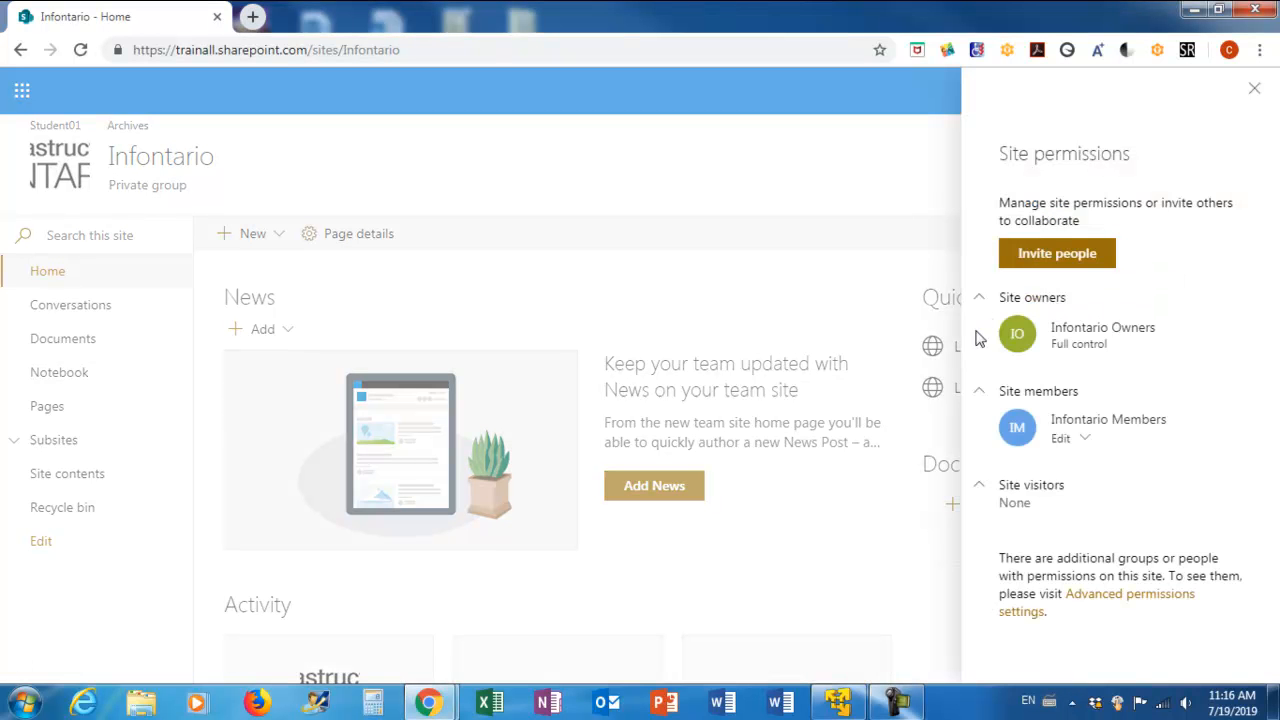
left_click(1085, 442)
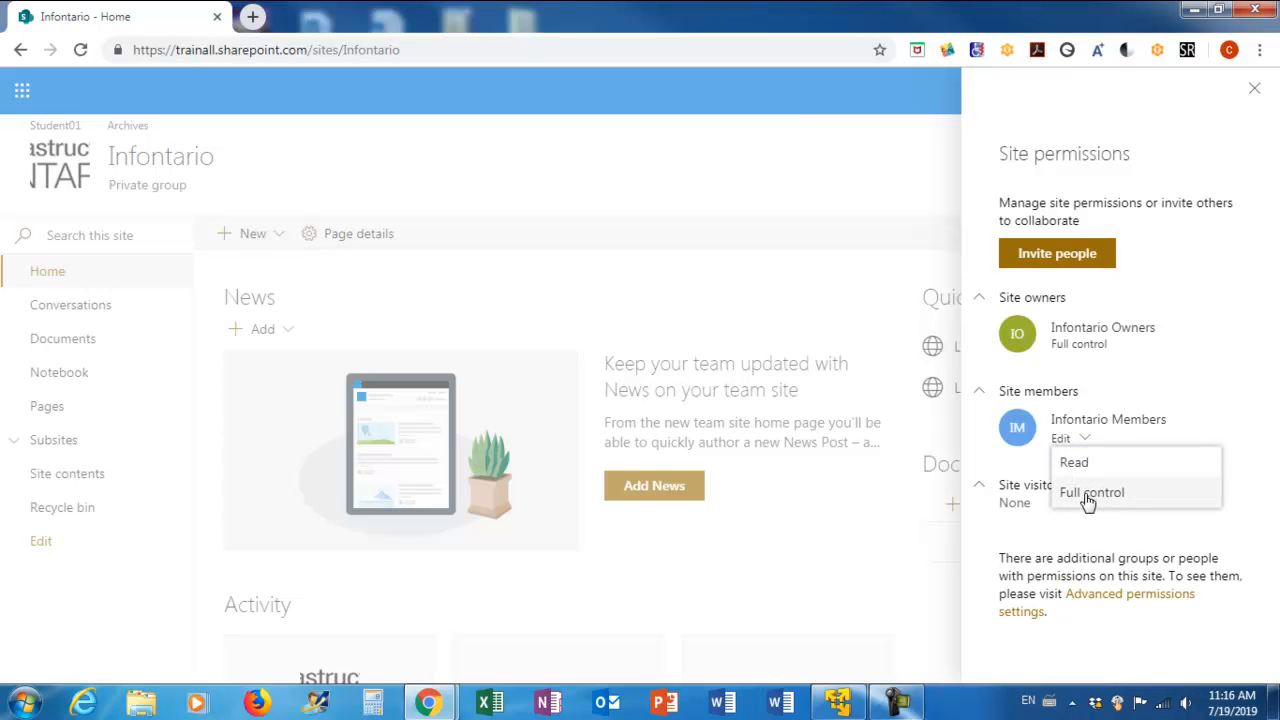
left_click(992, 531)
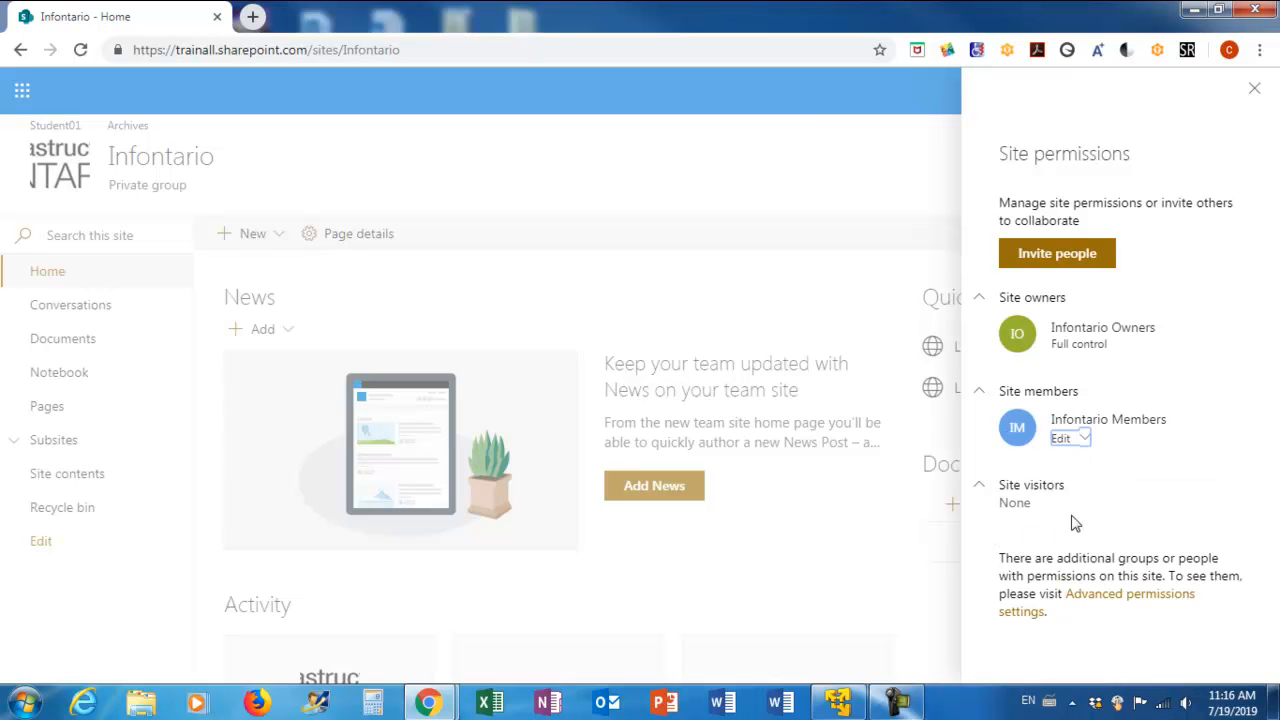
Step: Open the advanced permissions settings, view who belongs to the Infontario Members group, and return to the permissions page
left_click(1117, 604)
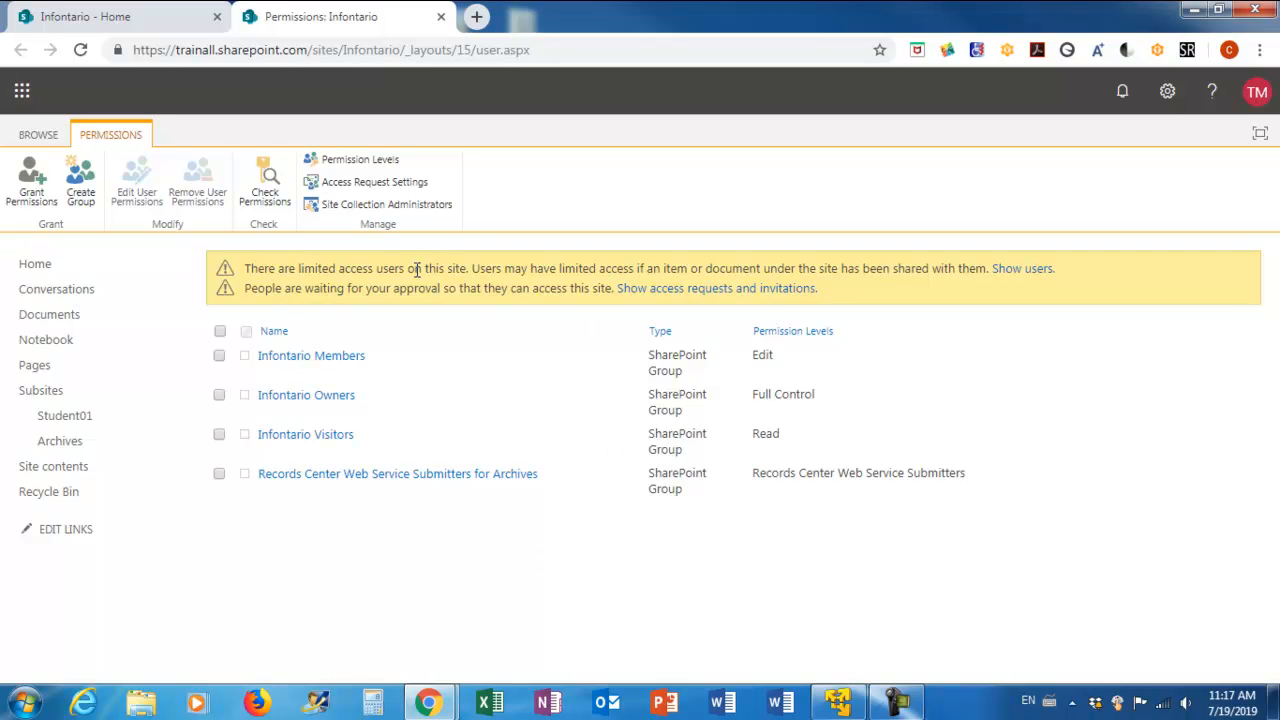
left_click_drag(405, 268, 305, 268)
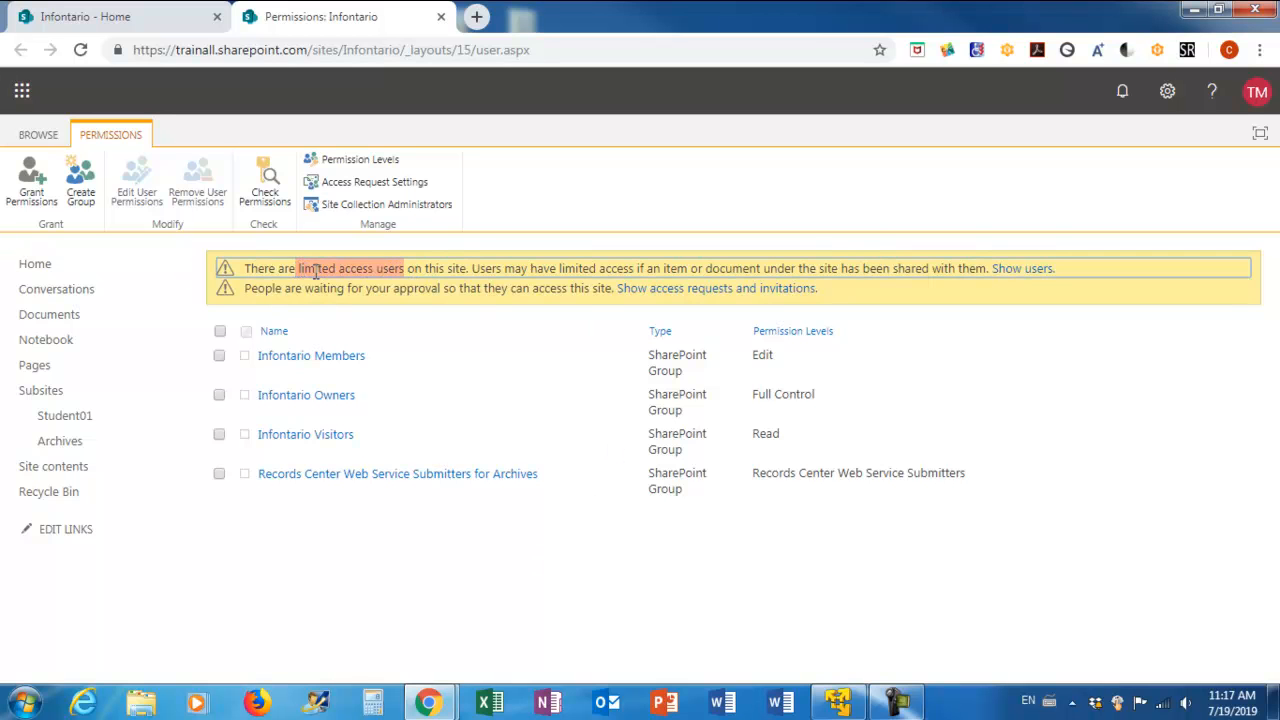
left_click(385, 623)
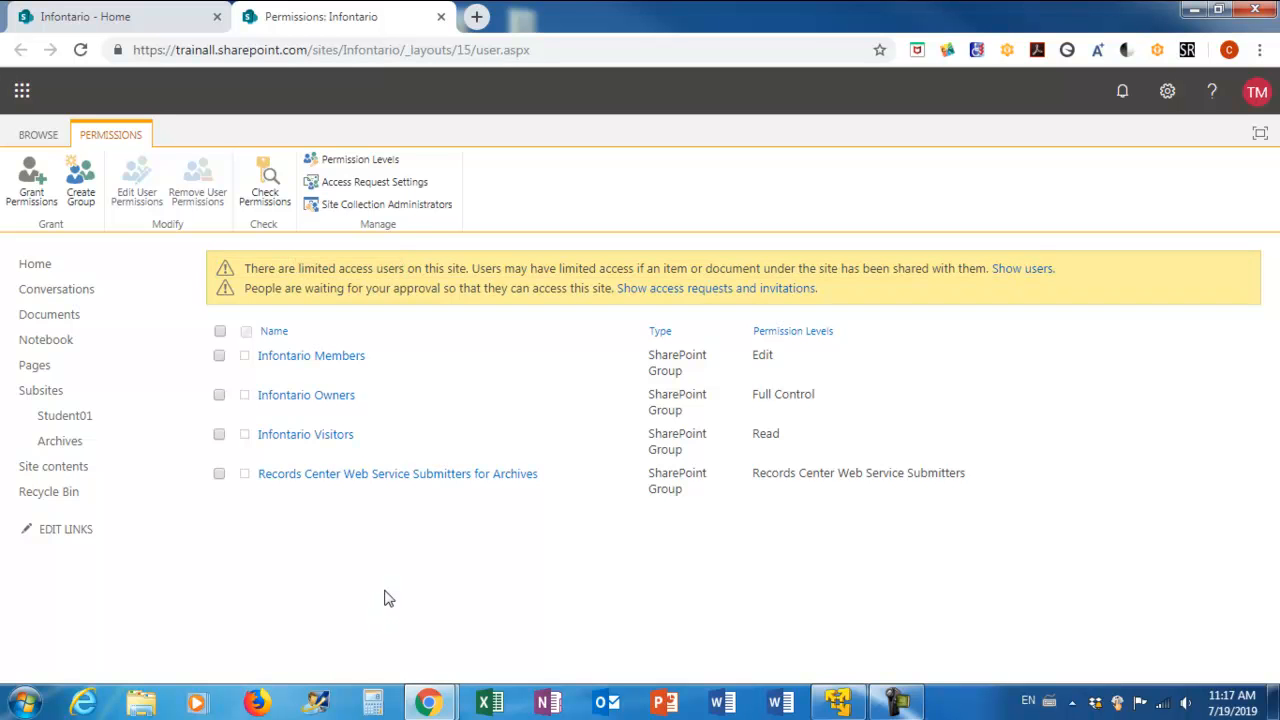
left_click(322, 362)
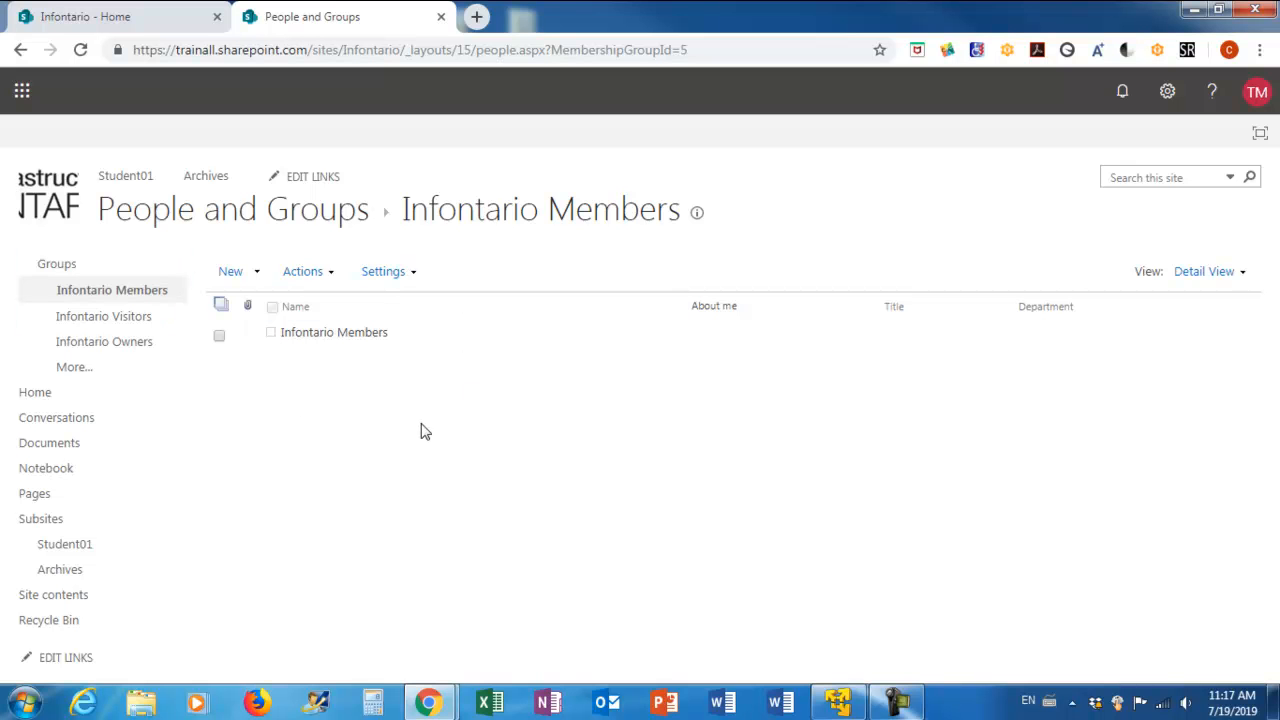
left_click(20, 51)
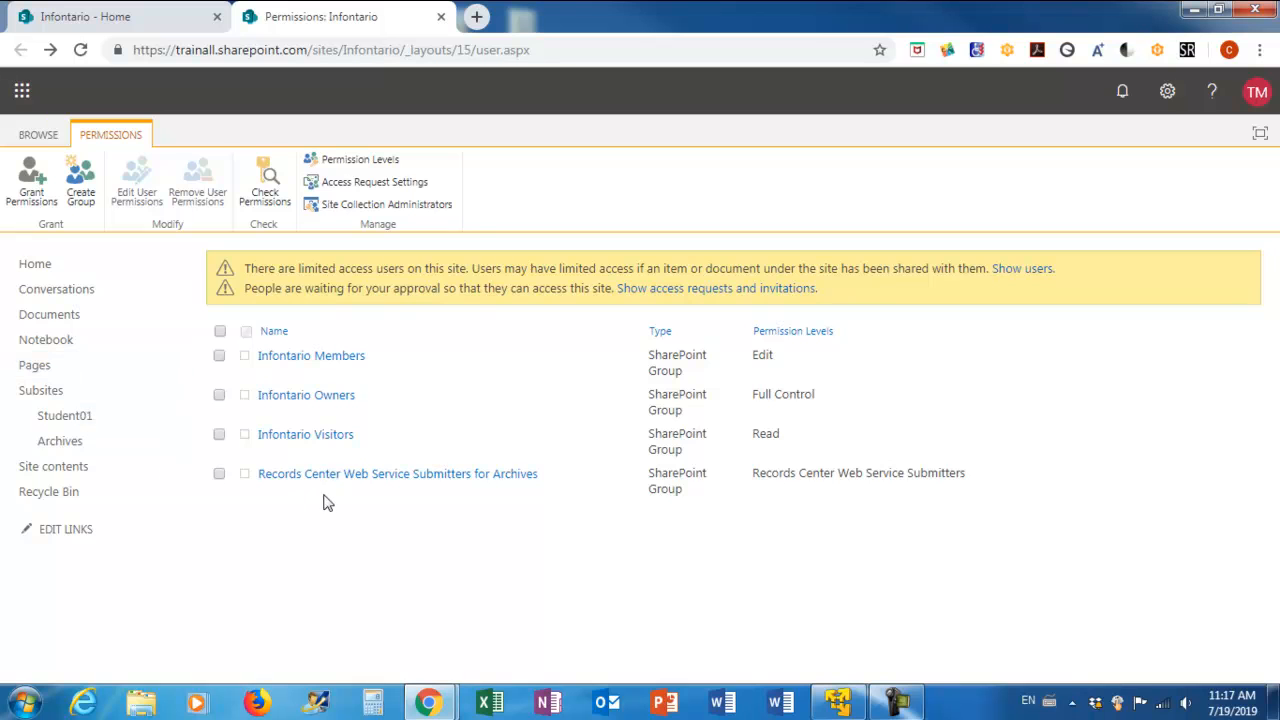
Step: Review the site's access request settings, including who receives requests, and close them without changes
left_click(374, 190)
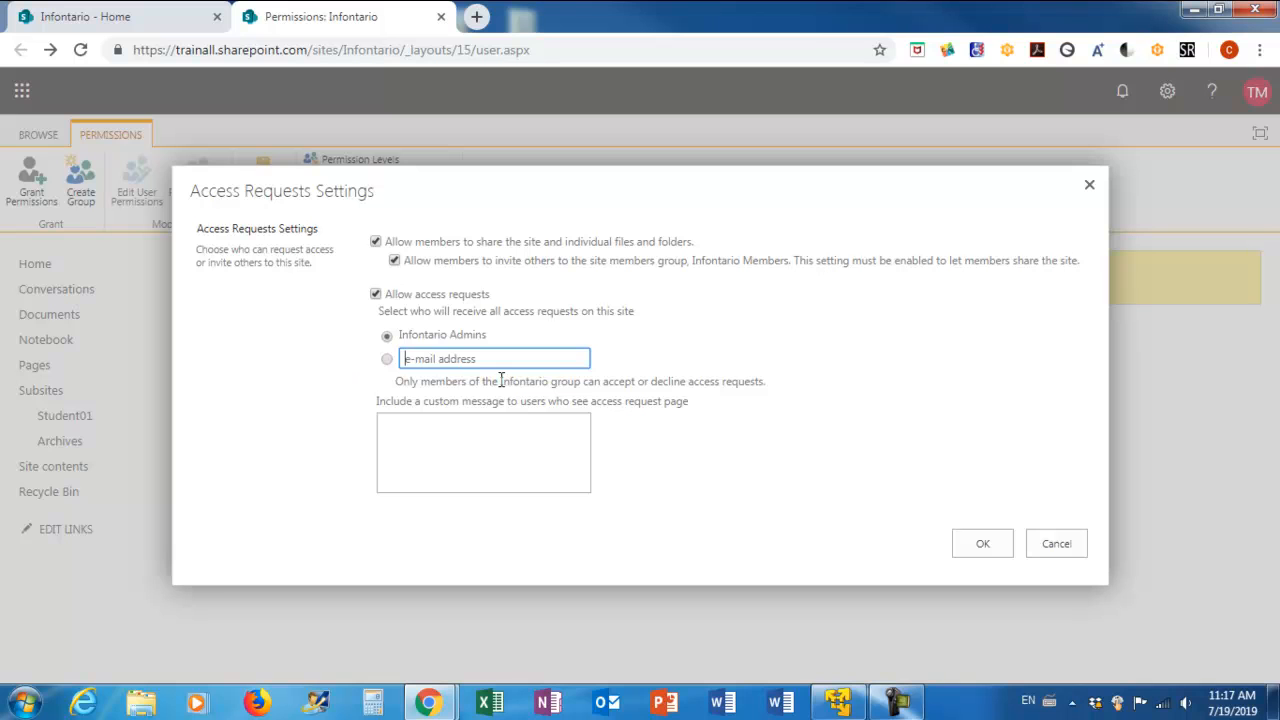
left_click_drag(489, 296, 418, 300)
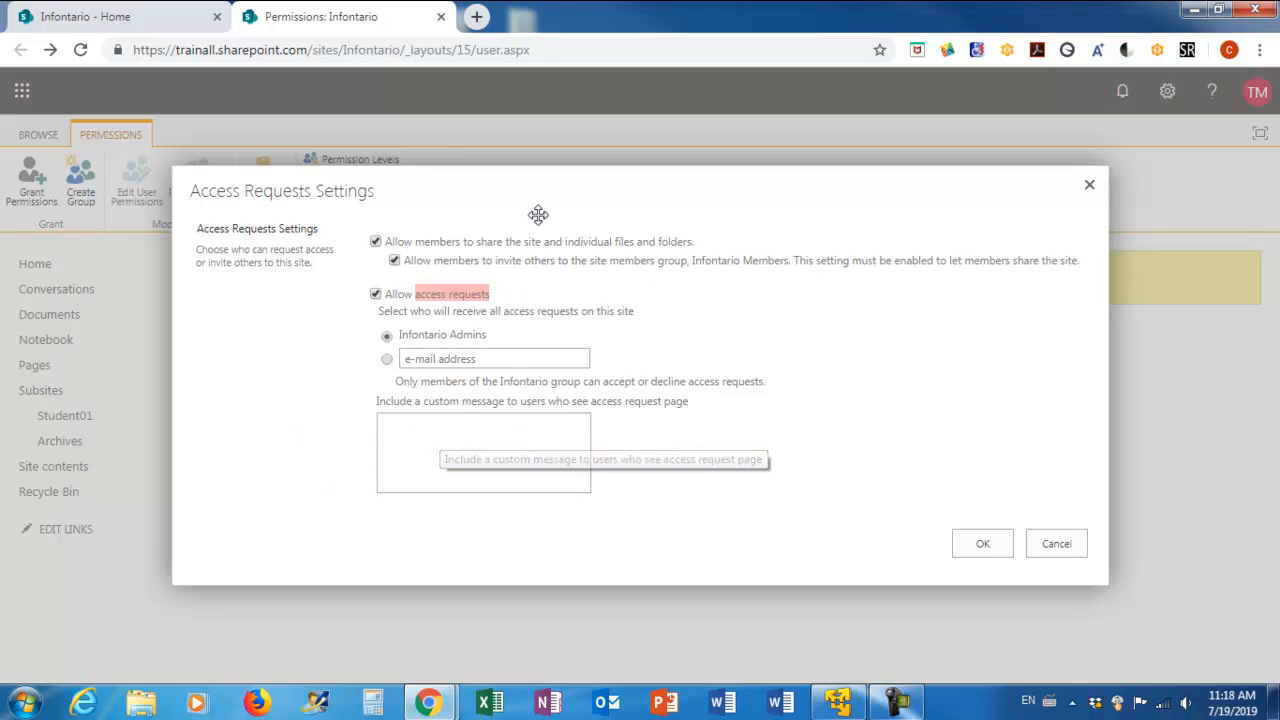
left_click(1057, 544)
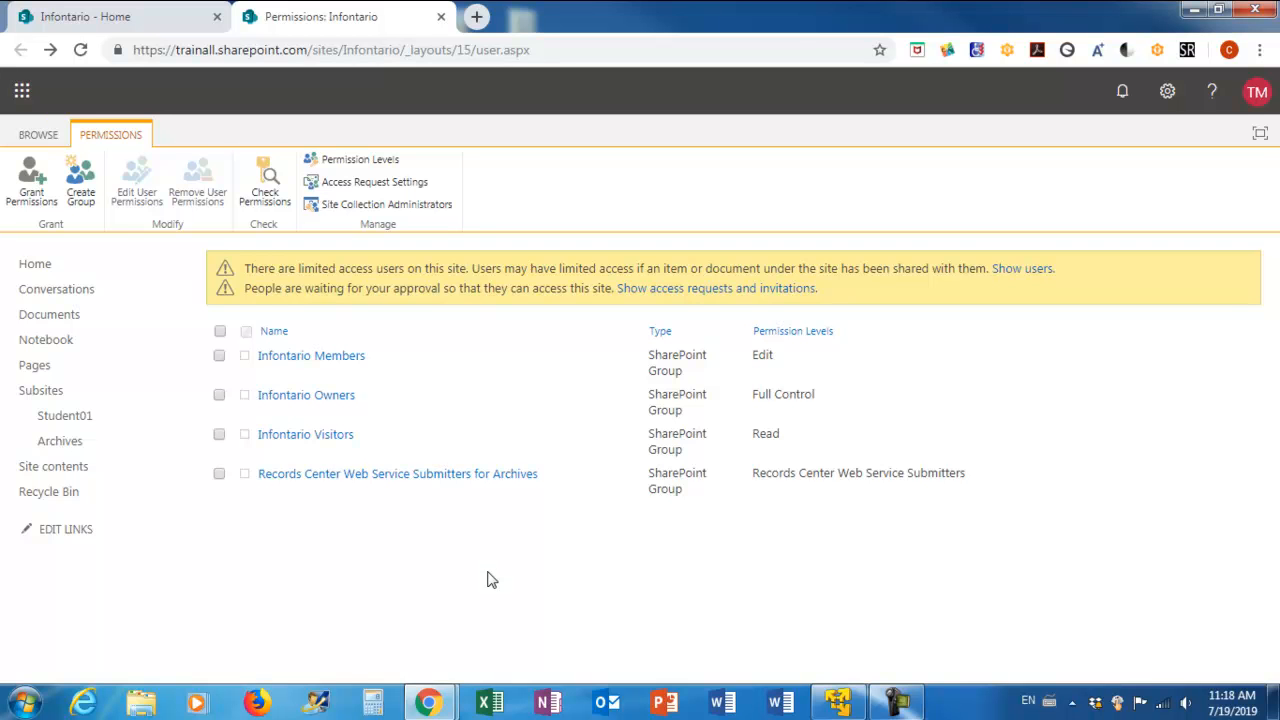
Step: Start adding users to the Infontario Members group, checking who the site is already shared with before returning to the invitation form
left_click(316, 366)
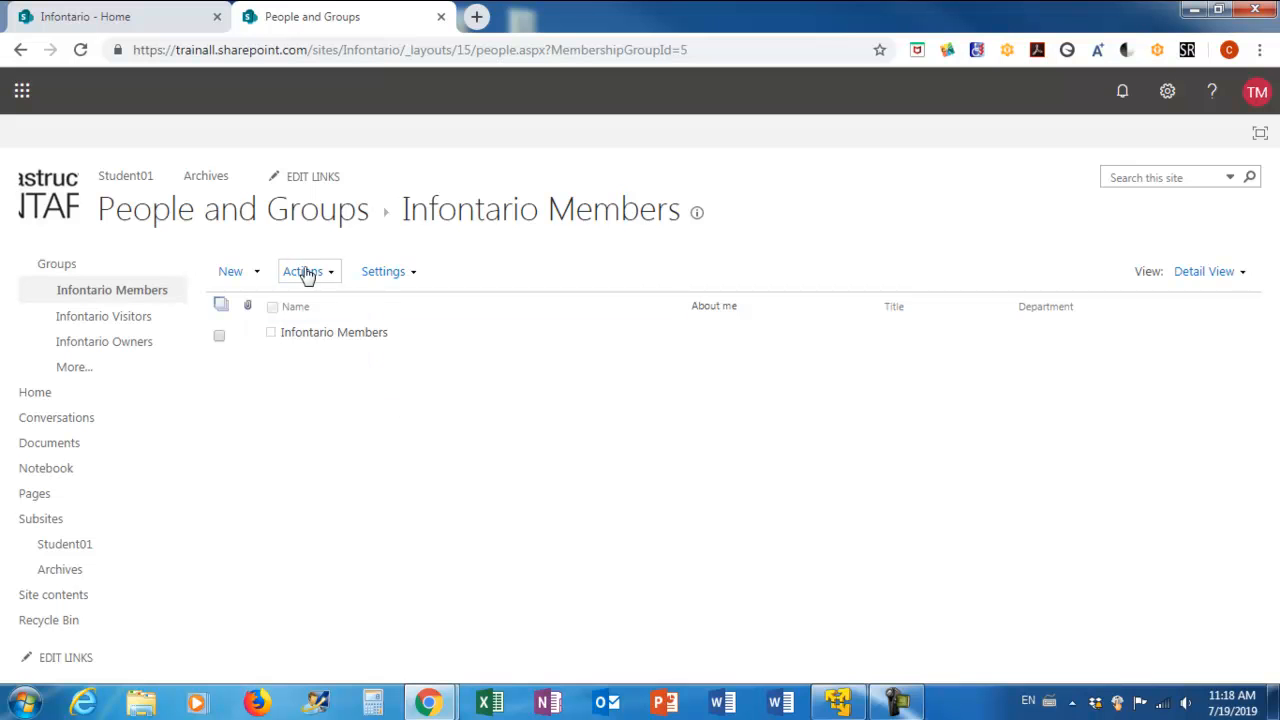
left_click(258, 276)
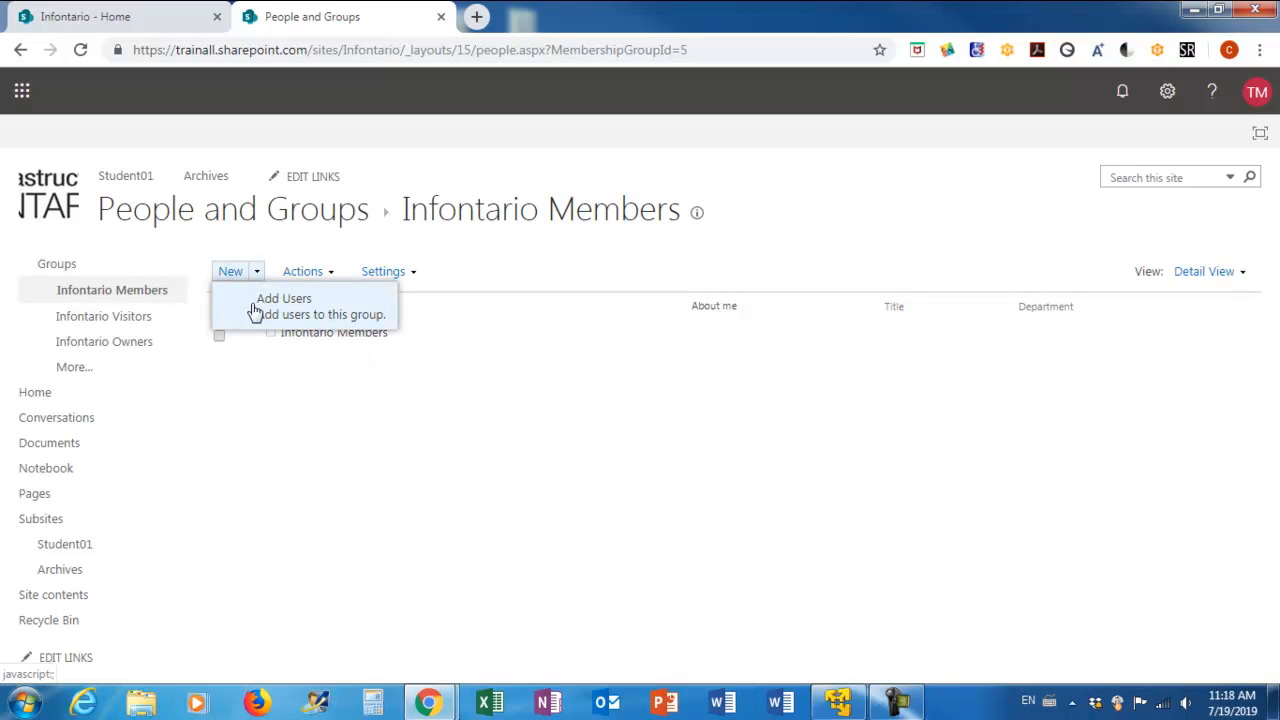
left_click(298, 316)
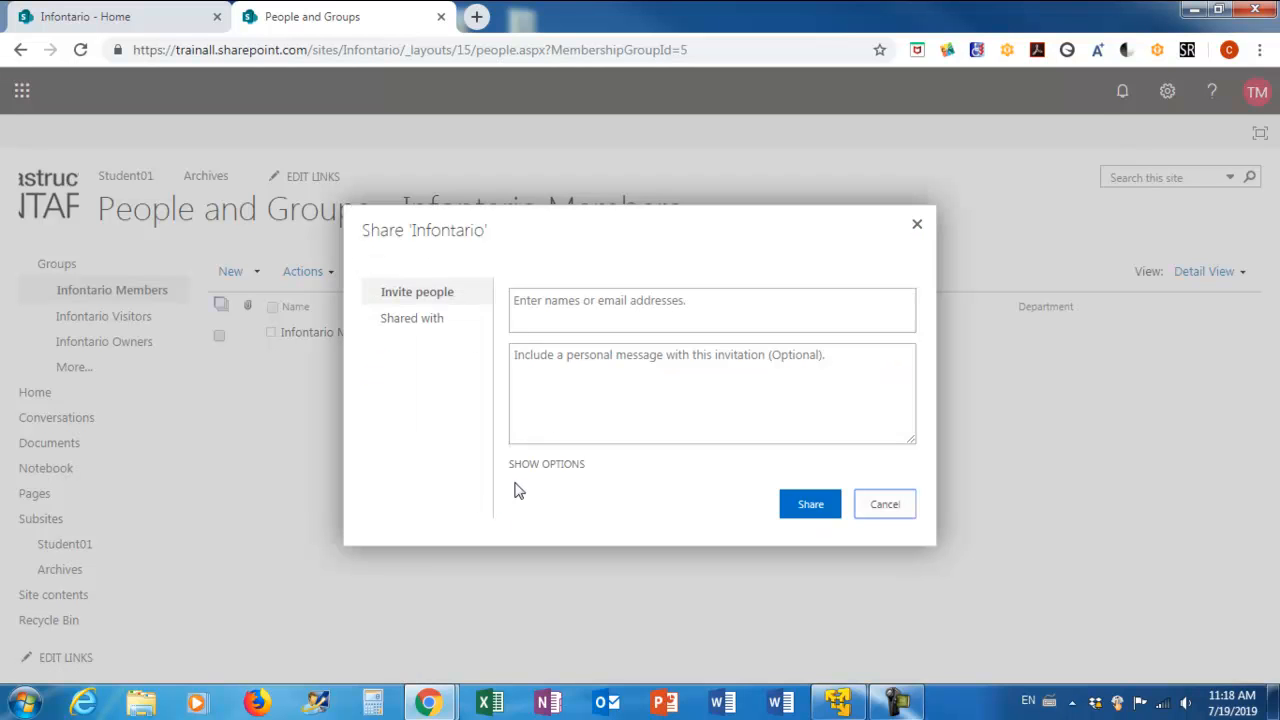
left_click(422, 320)
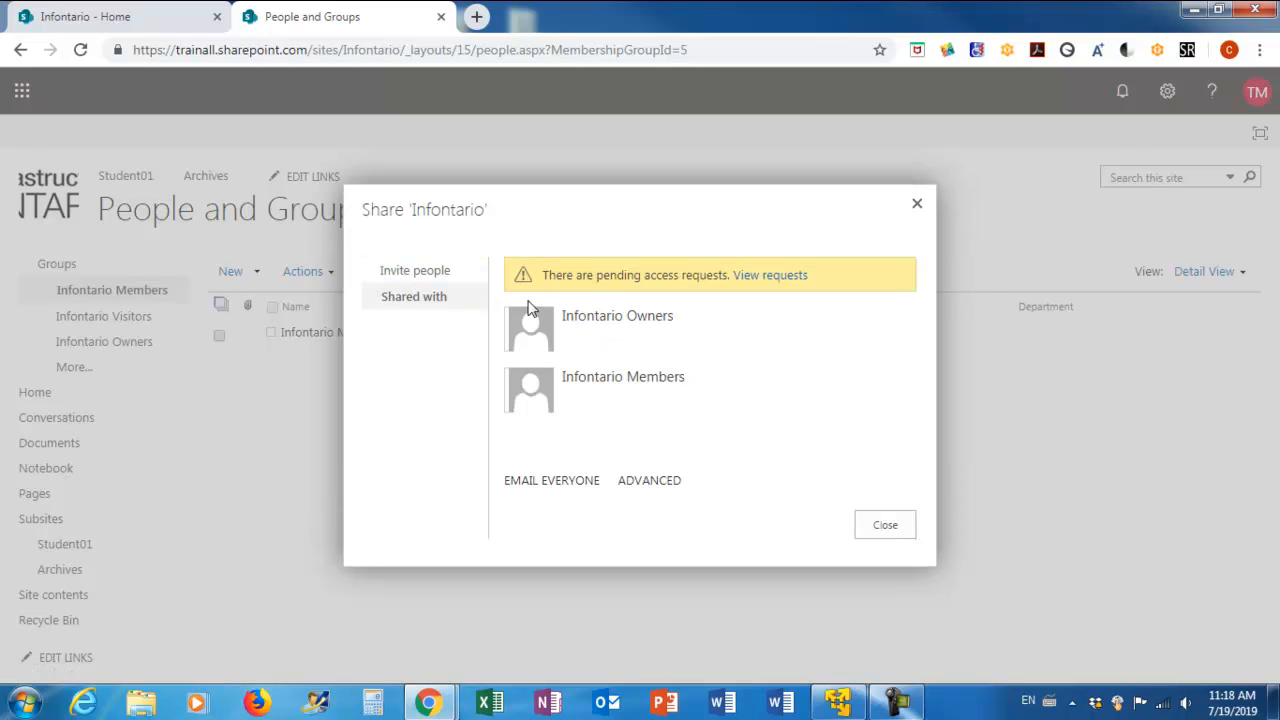
left_click(408, 274)
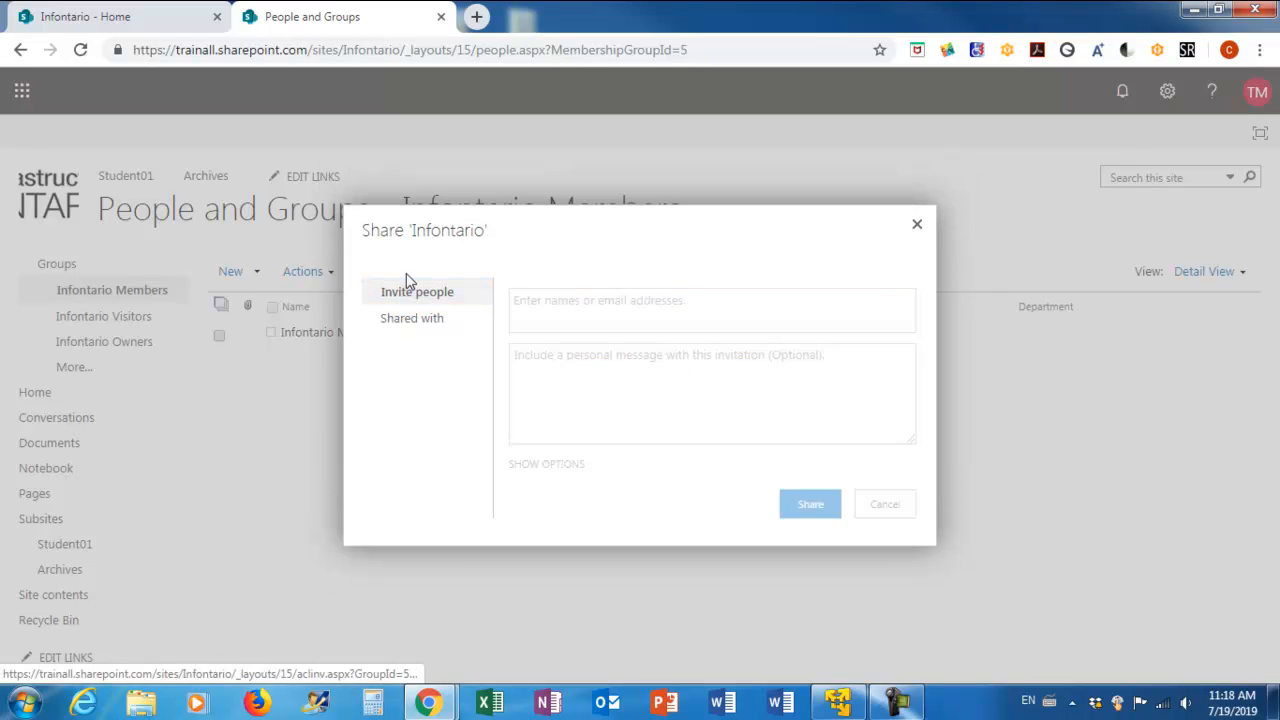
Step: Add Demo User1, Demo User2 and Demo User3 as invitees
type("demouser1")
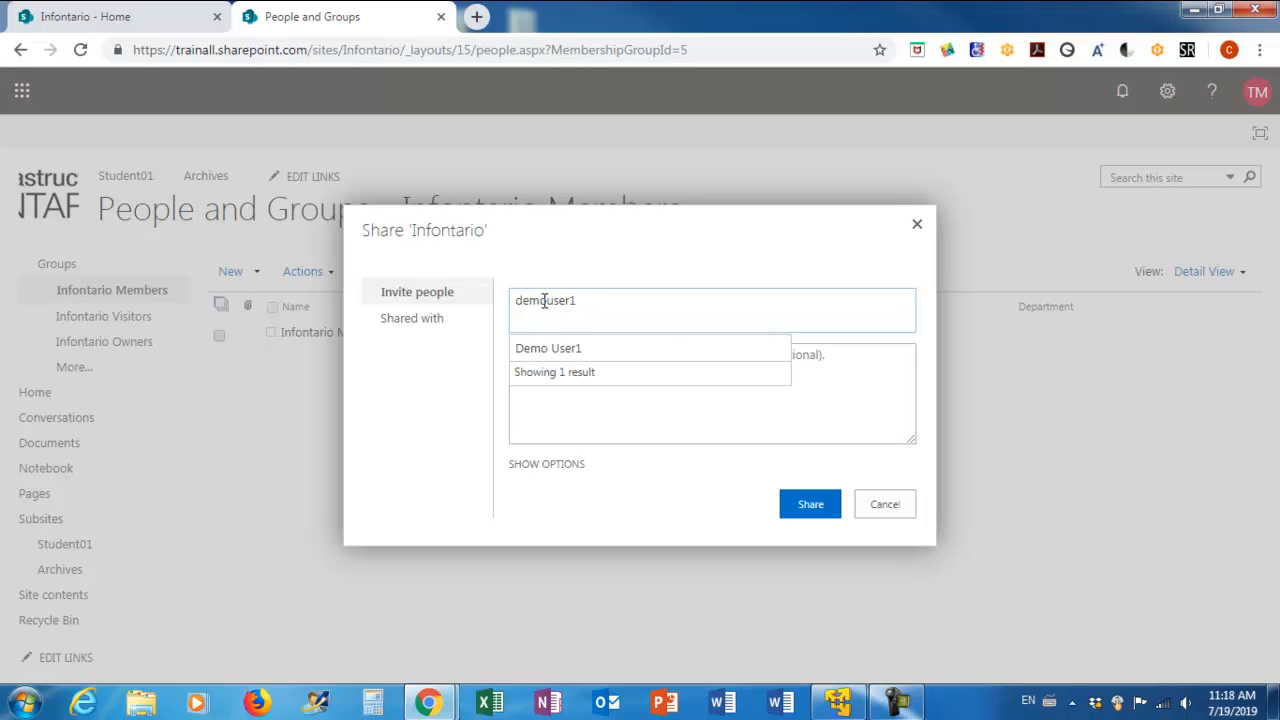
left_click(536, 349)
type("demouser2")
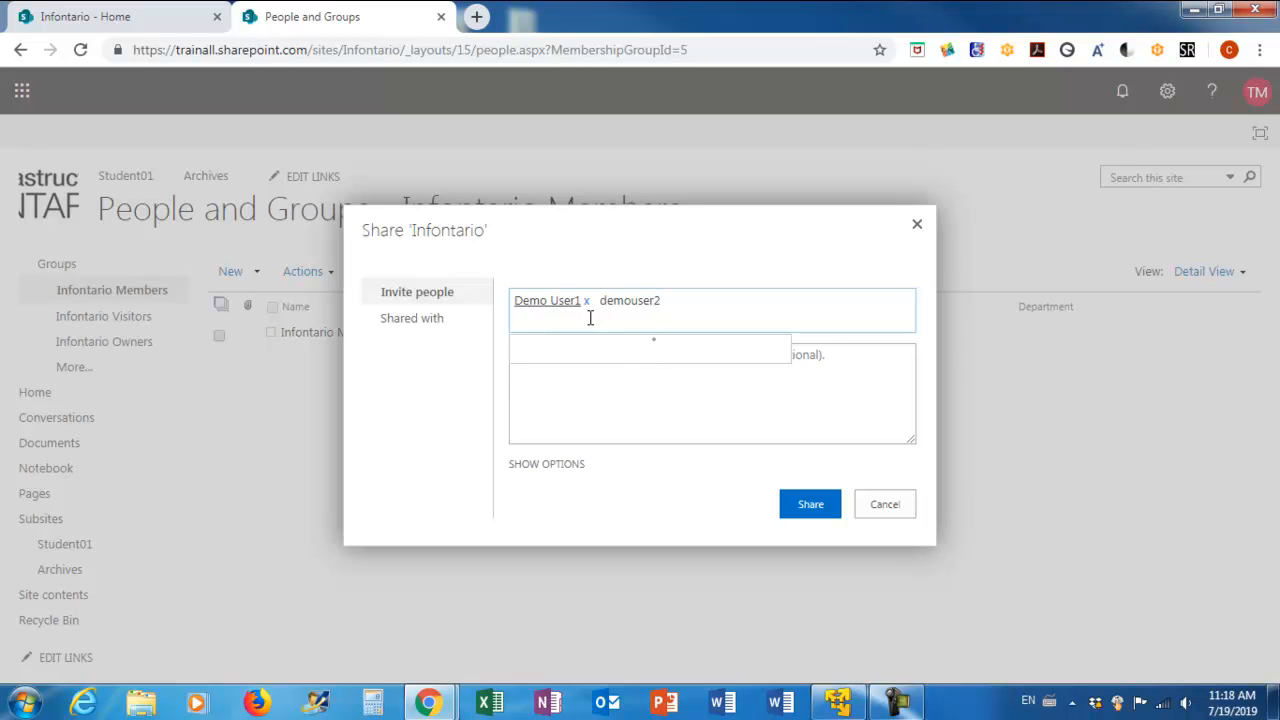
left_click(582, 358)
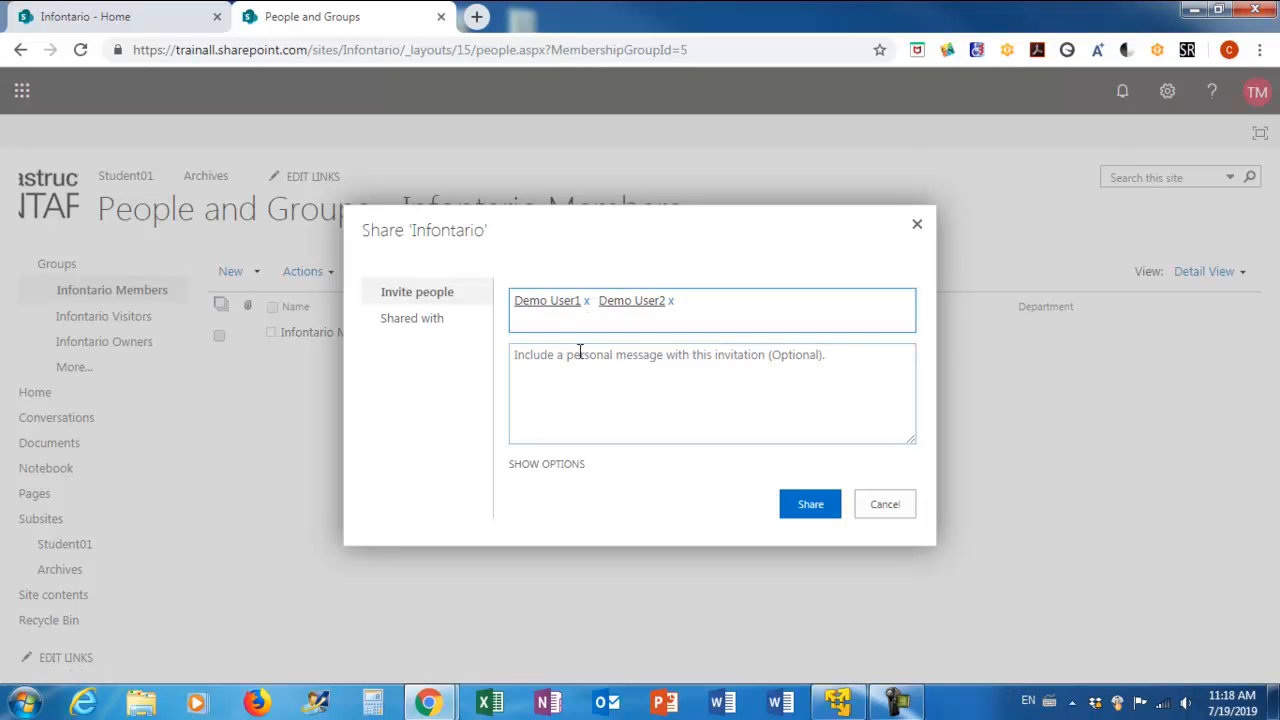
type("demouser")
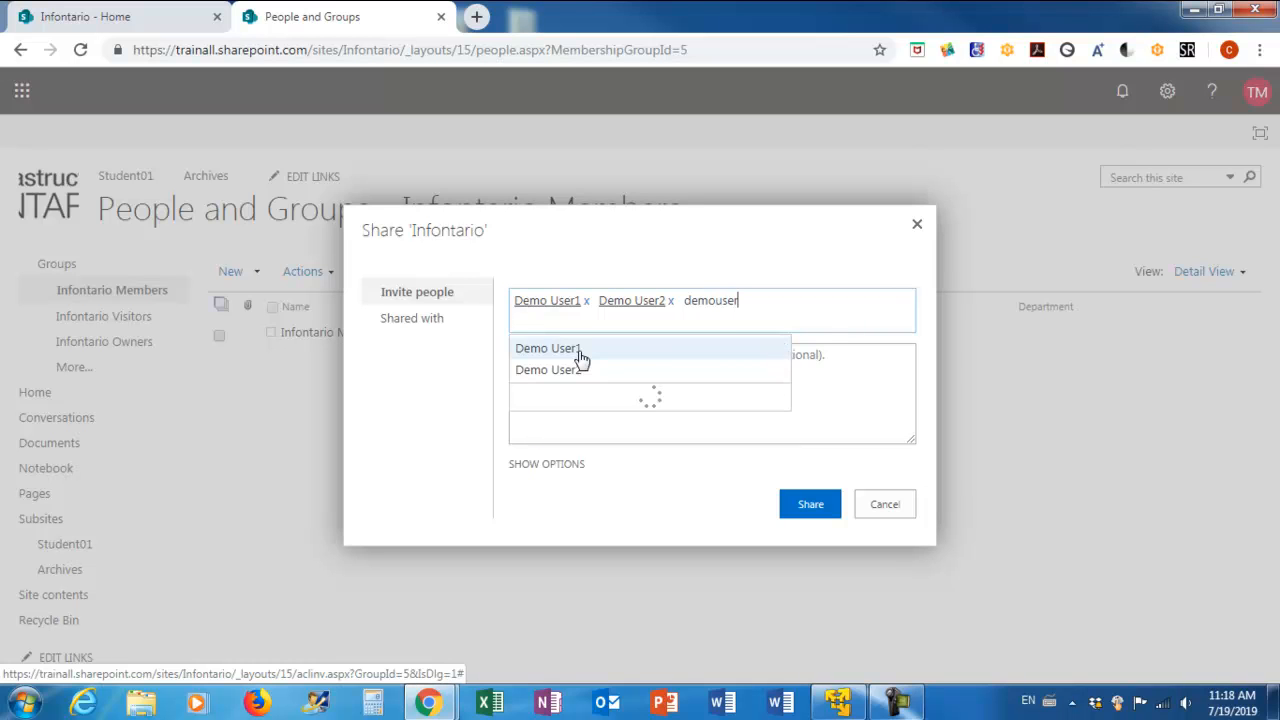
key("BackSpace")
type("3")
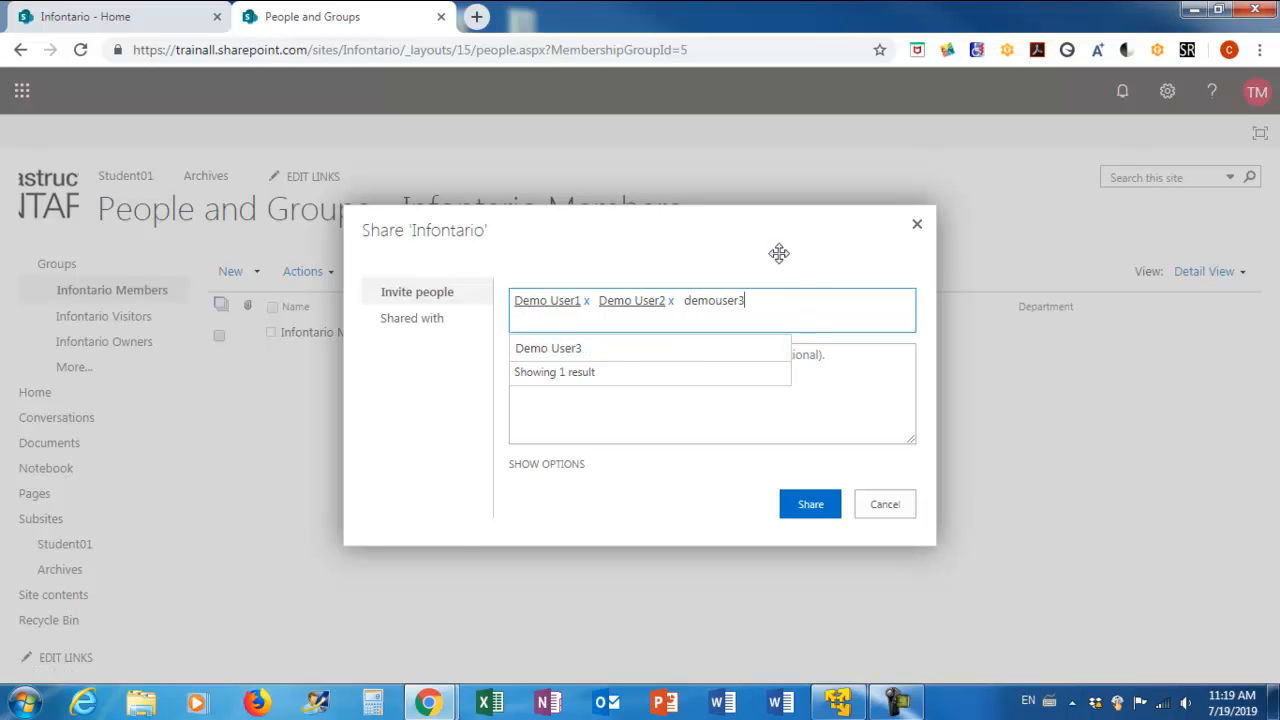
left_click(567, 358)
Step: Add the message "You have been granted access as a SharePoint member to our site.", check the email invitation option, and share the site
left_click(527, 375)
type("You have been granted access as a SharePoint member to our site.")
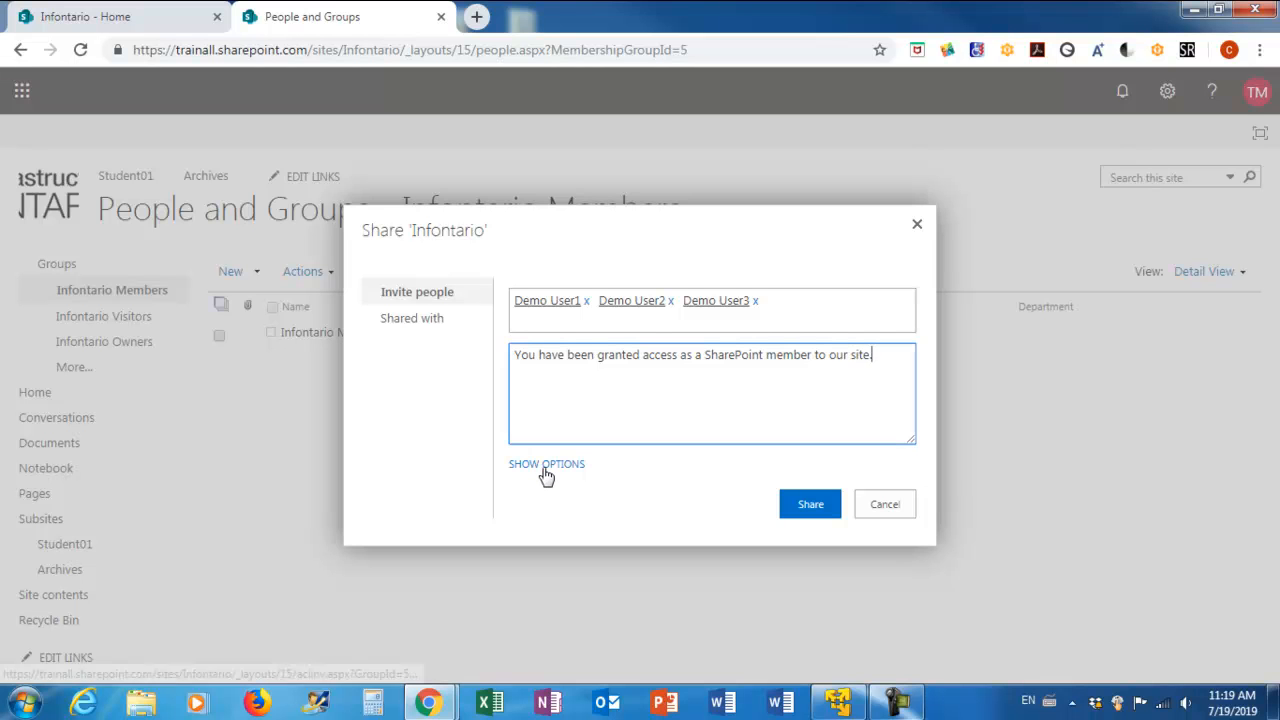
left_click(546, 465)
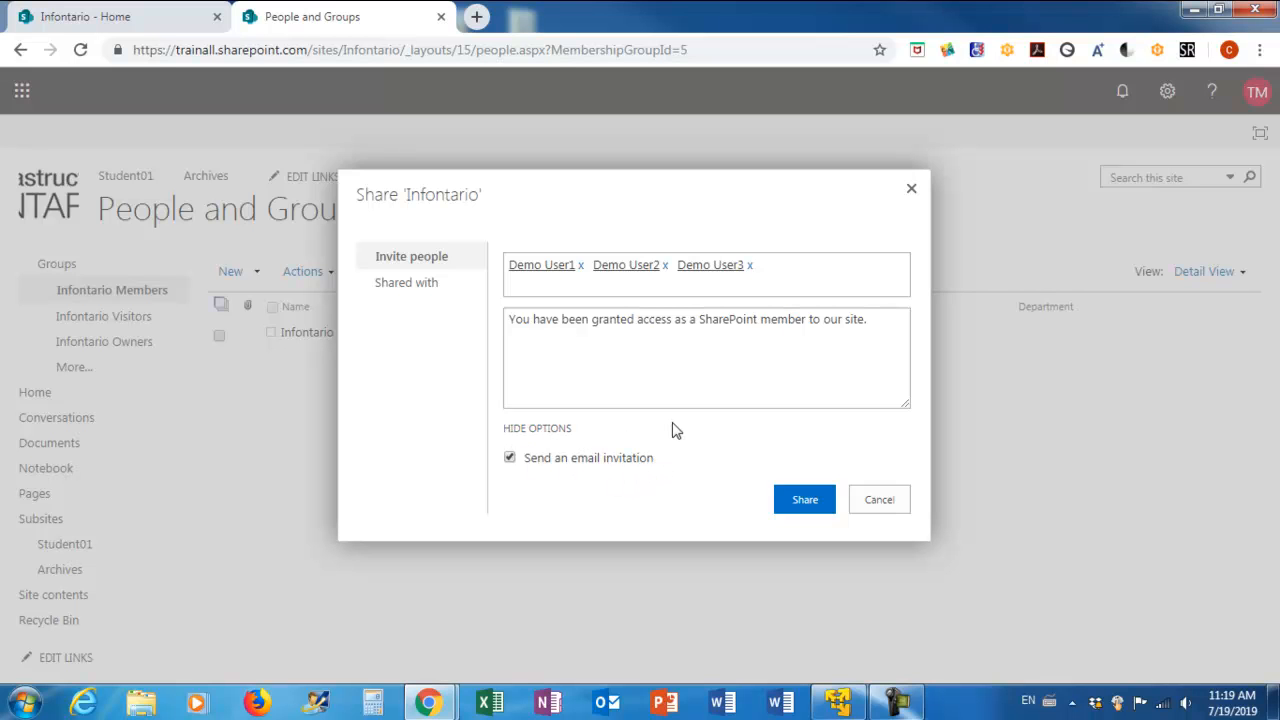
left_click(801, 505)
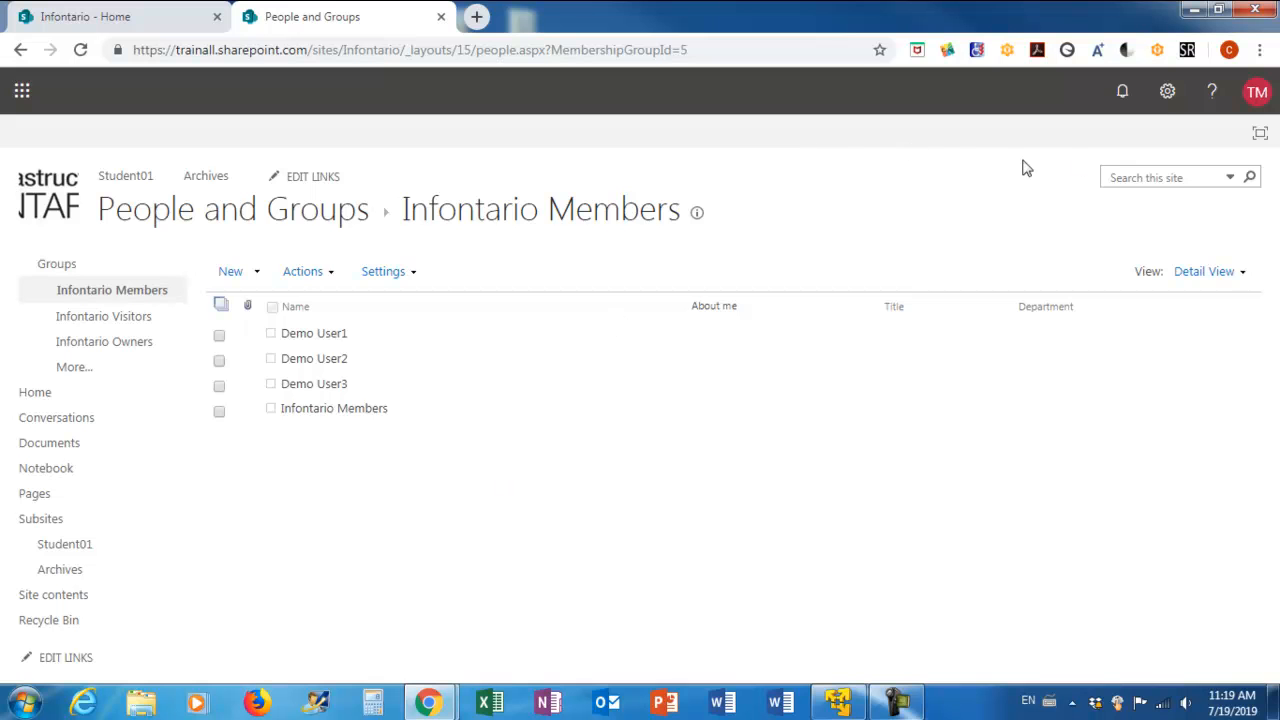
Step: Open the full Site Settings page and look through its administration categories
left_click(1168, 93)
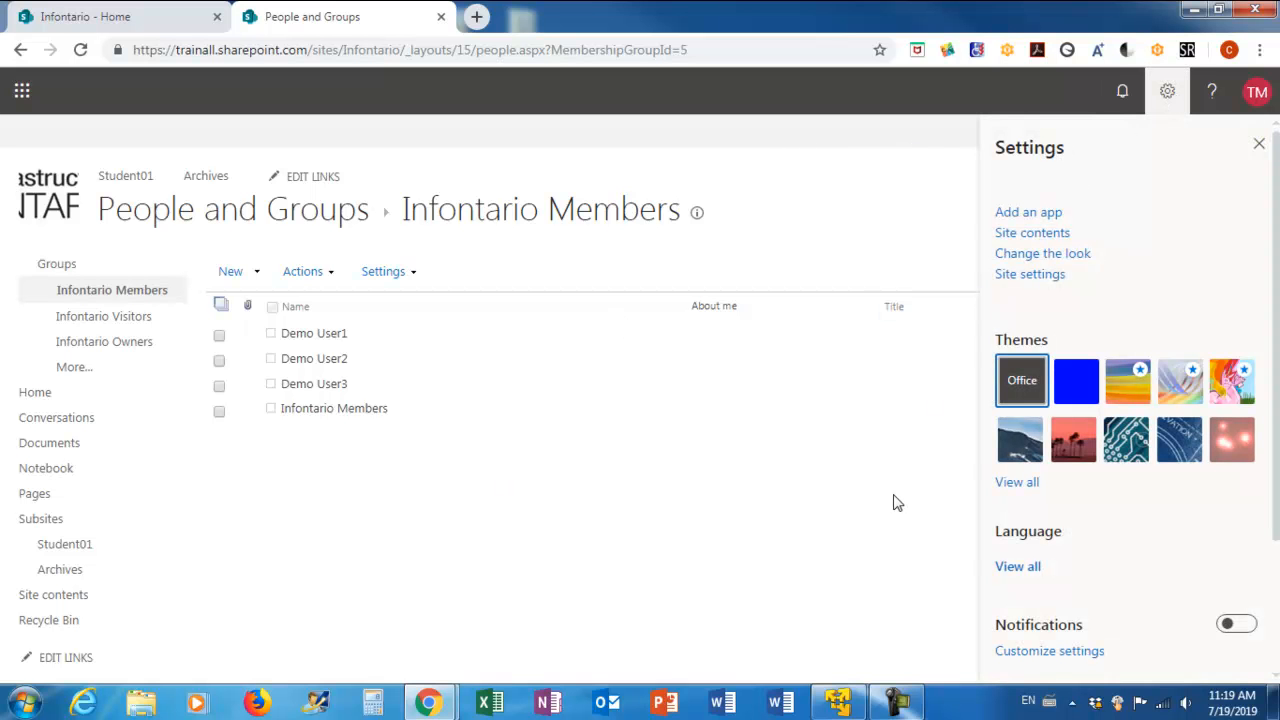
left_click(1013, 277)
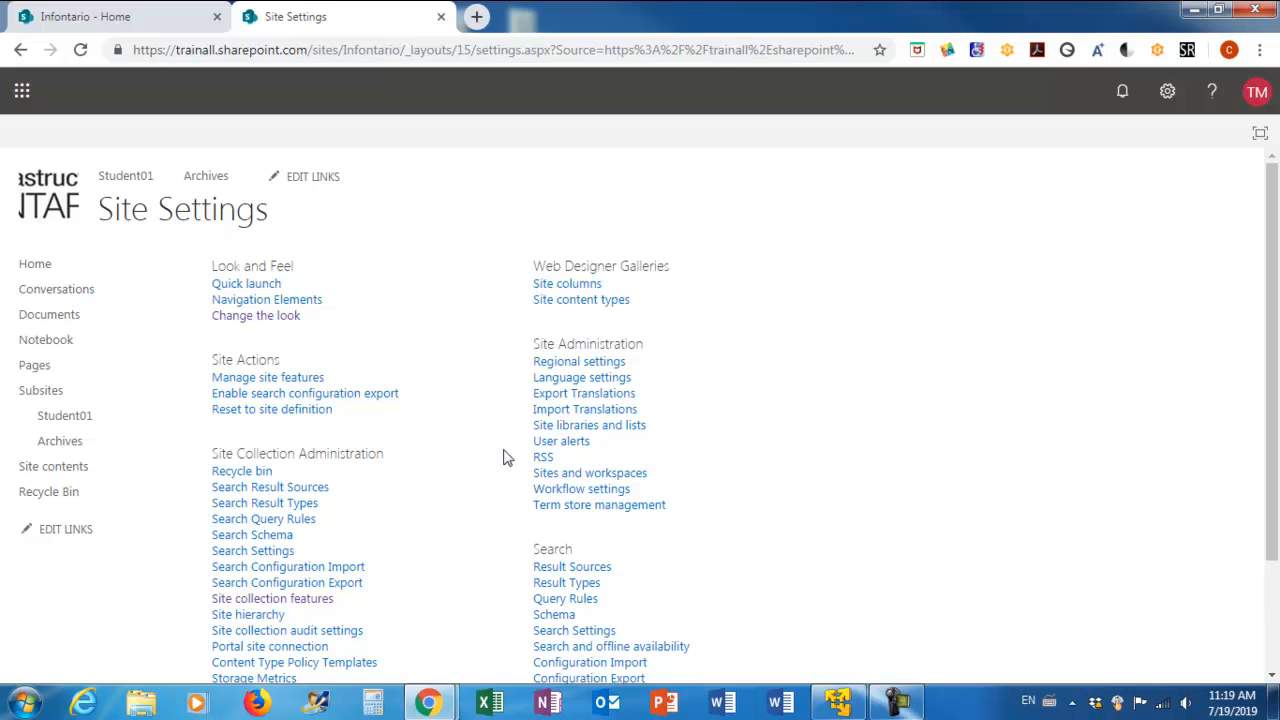
scroll(494, 460, "down", 3)
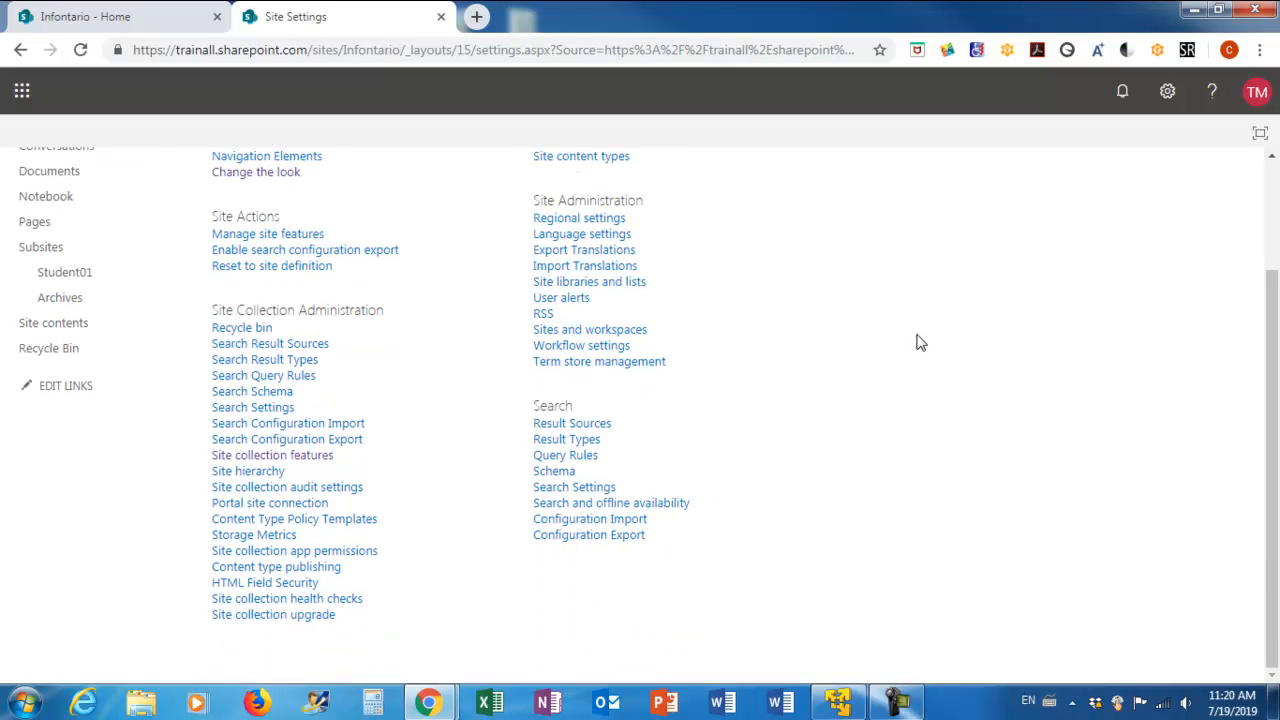
scroll(920, 343, "up", 3)
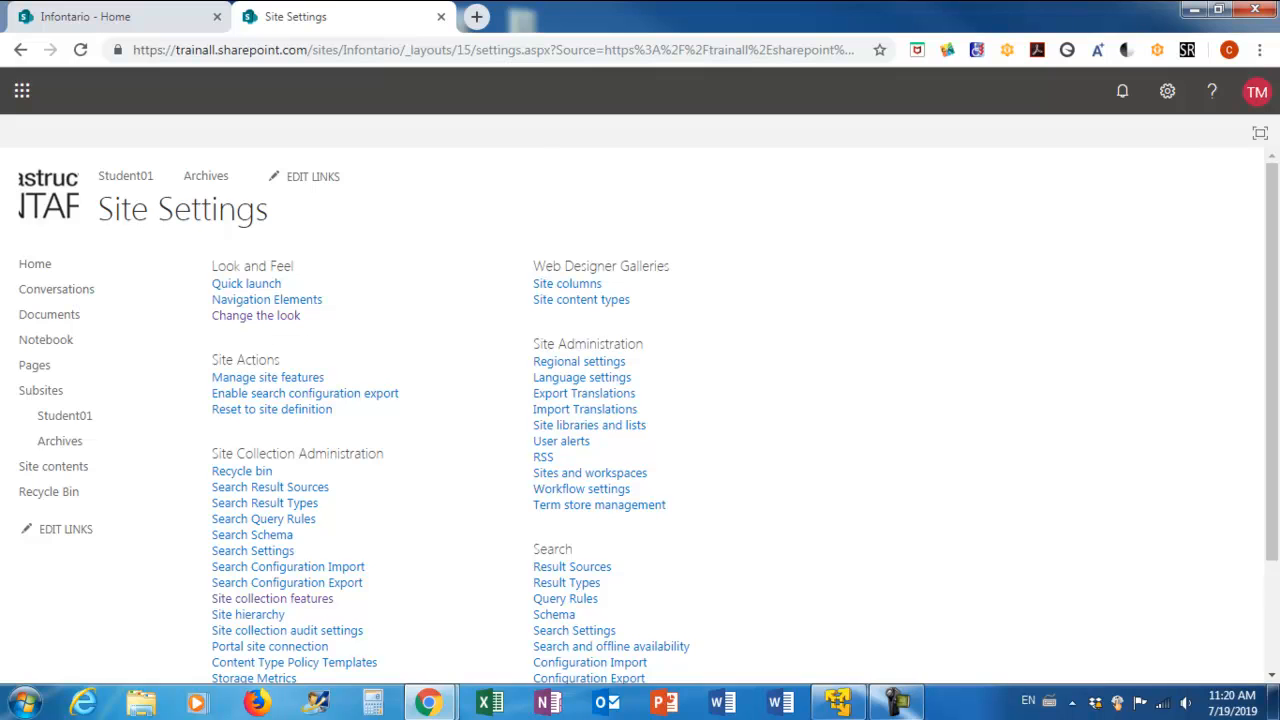
Step: Switch to the VMware virtual machine and reload Demo User1's access request page to recheck access to the site
left_click(838, 702)
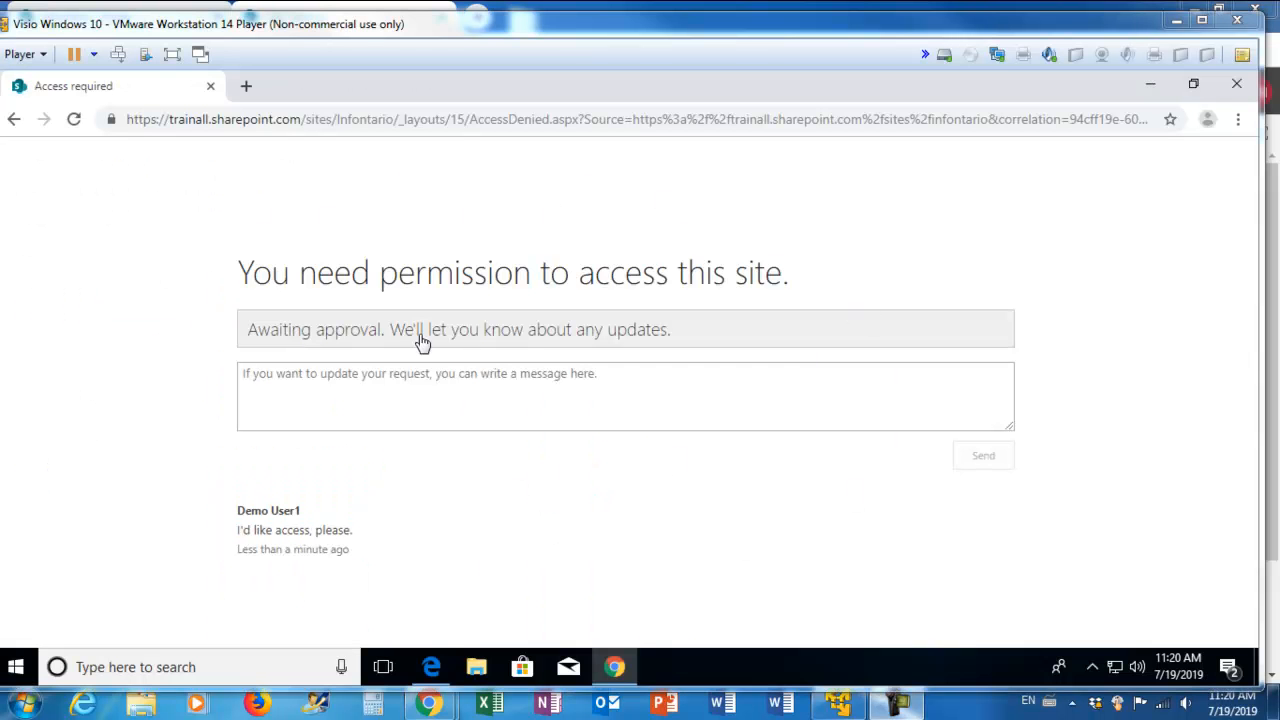
left_click(73, 120)
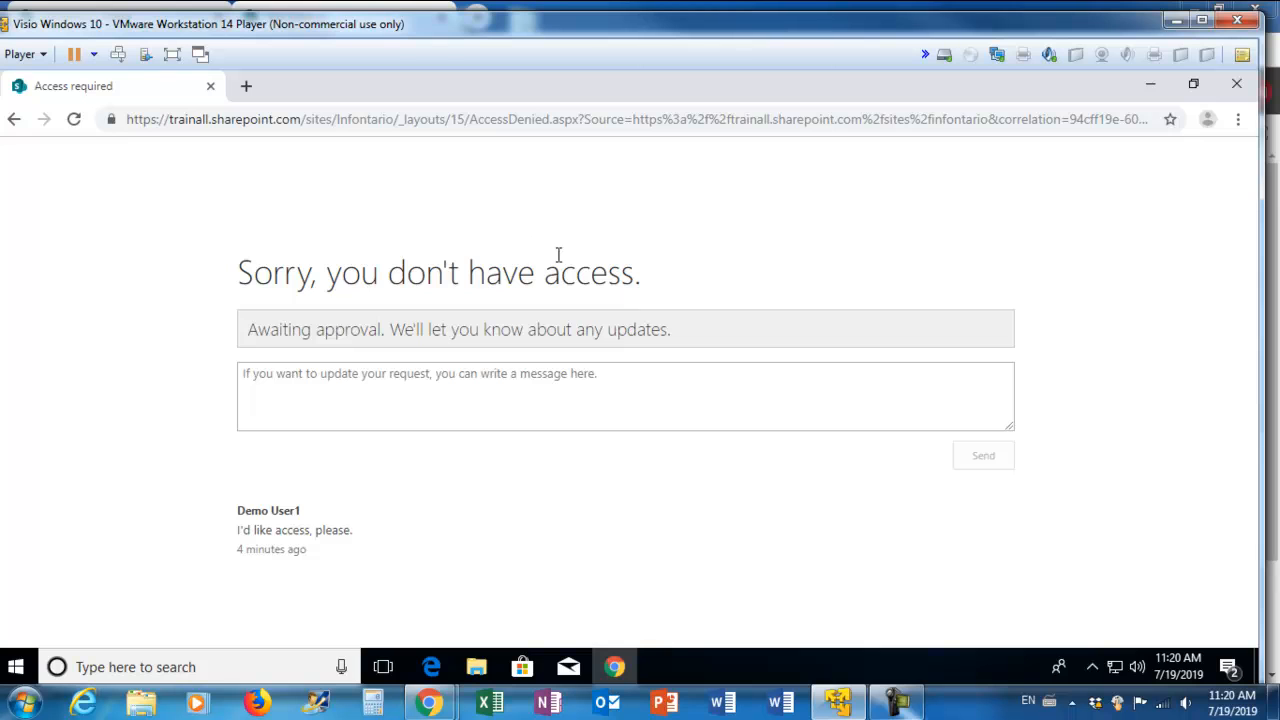
left_click(73, 124)
left_click(74, 122)
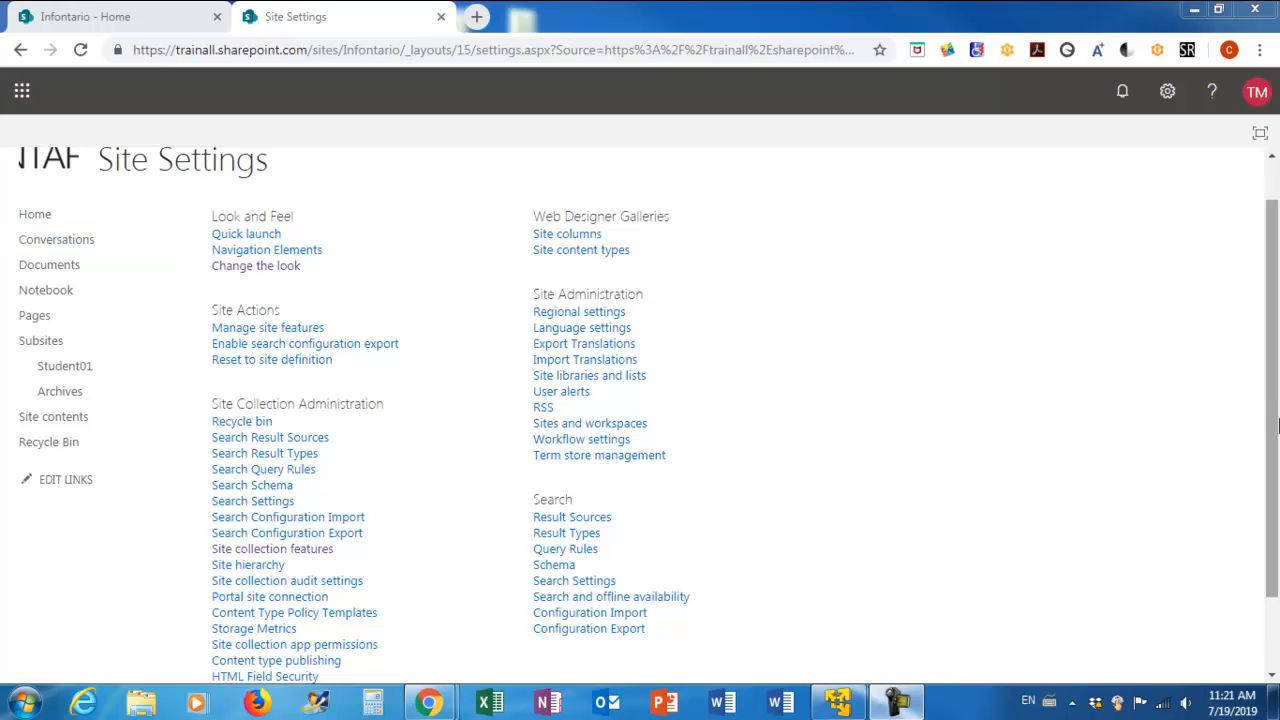
Step: Return to the host browser's Infontario home page and review the owners, members and visitors in its site permissions
scroll(788, 274, "up", 1)
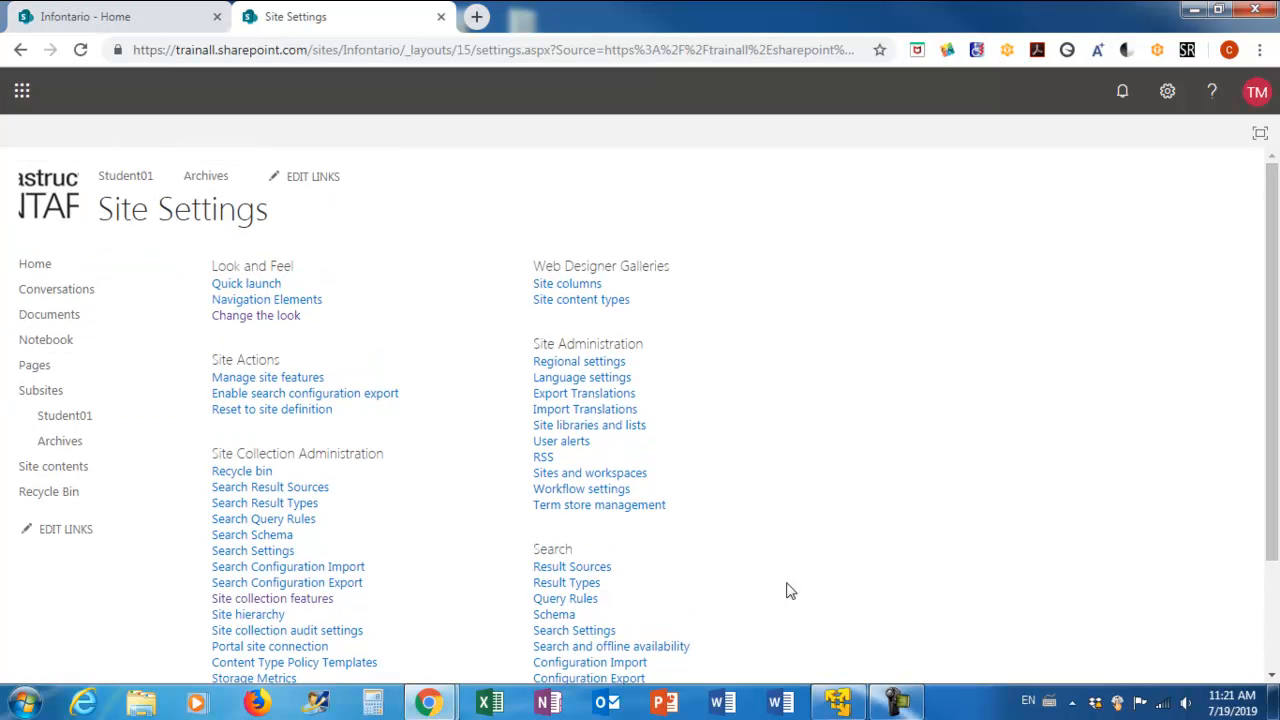
left_click(1167, 91)
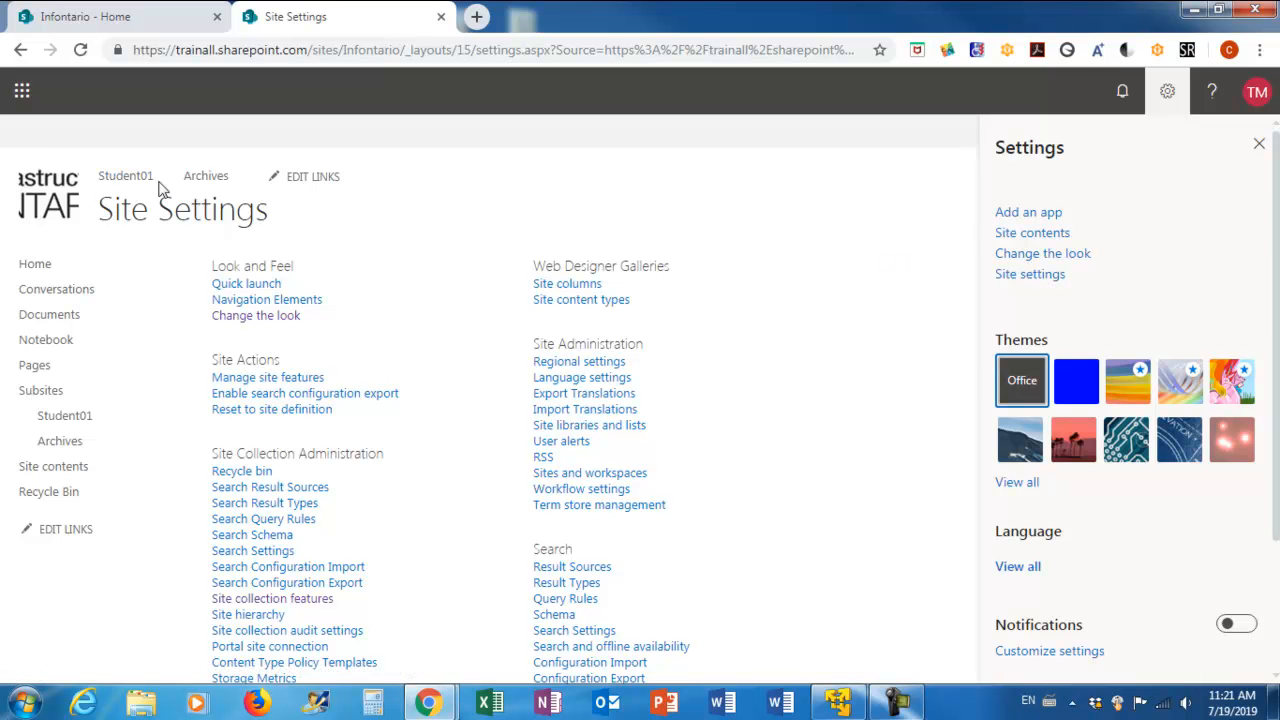
left_click(34, 264)
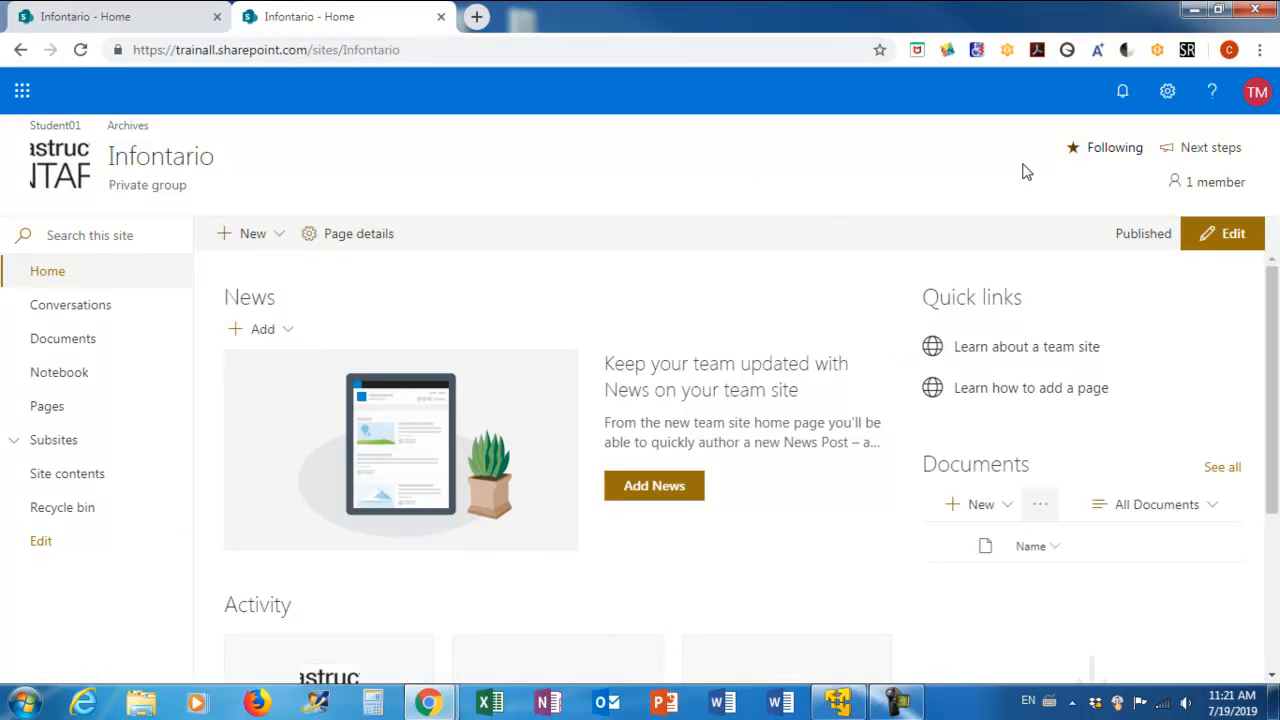
left_click(1167, 91)
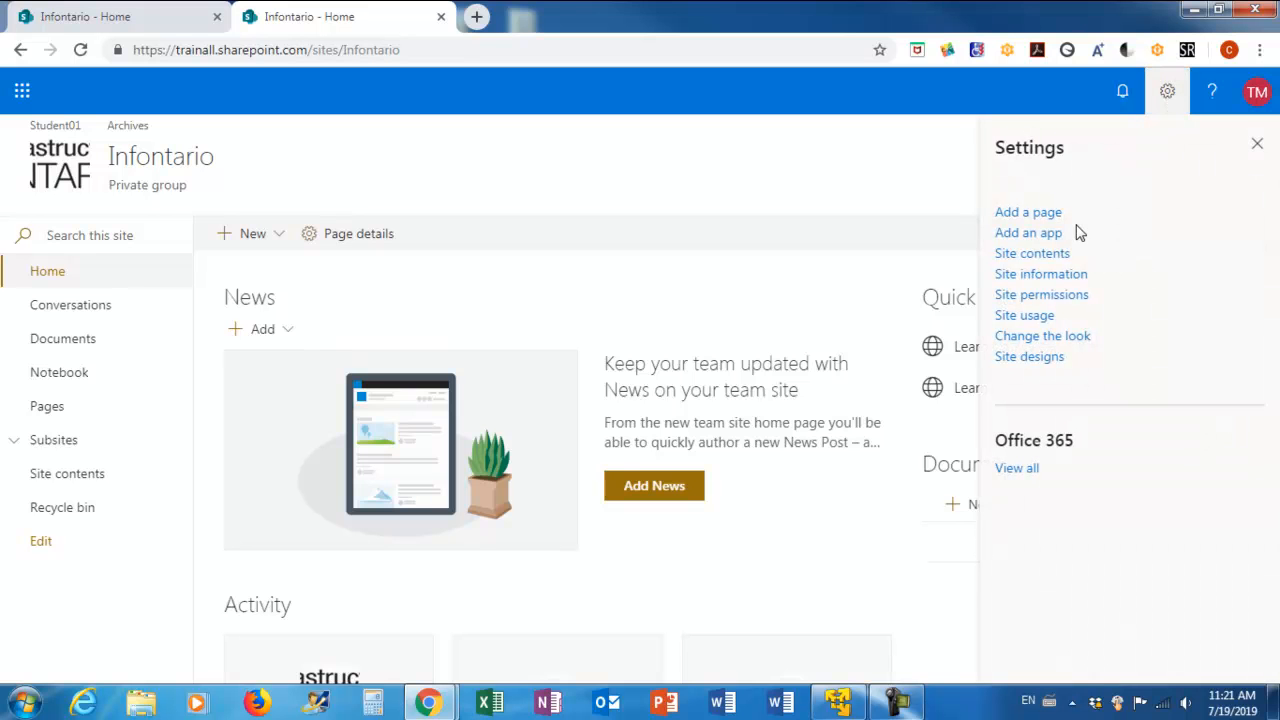
left_click(1036, 299)
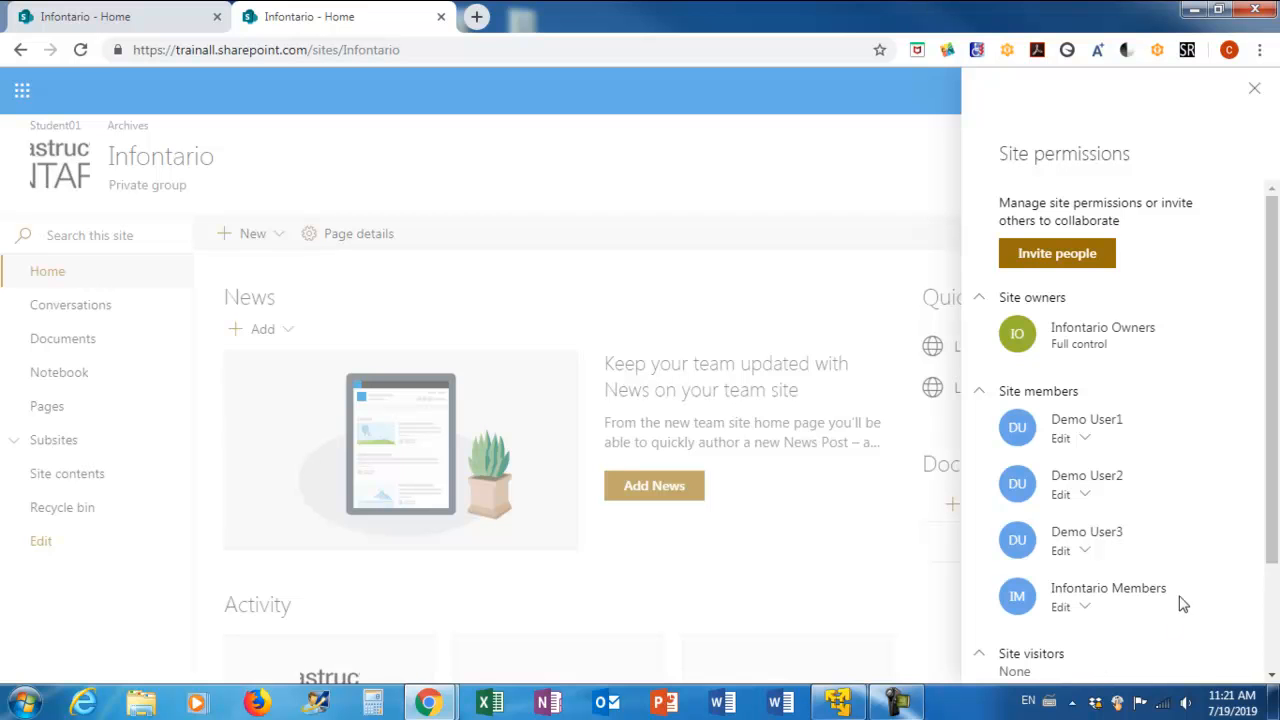
left_click_drag(1272, 517, 1275, 625)
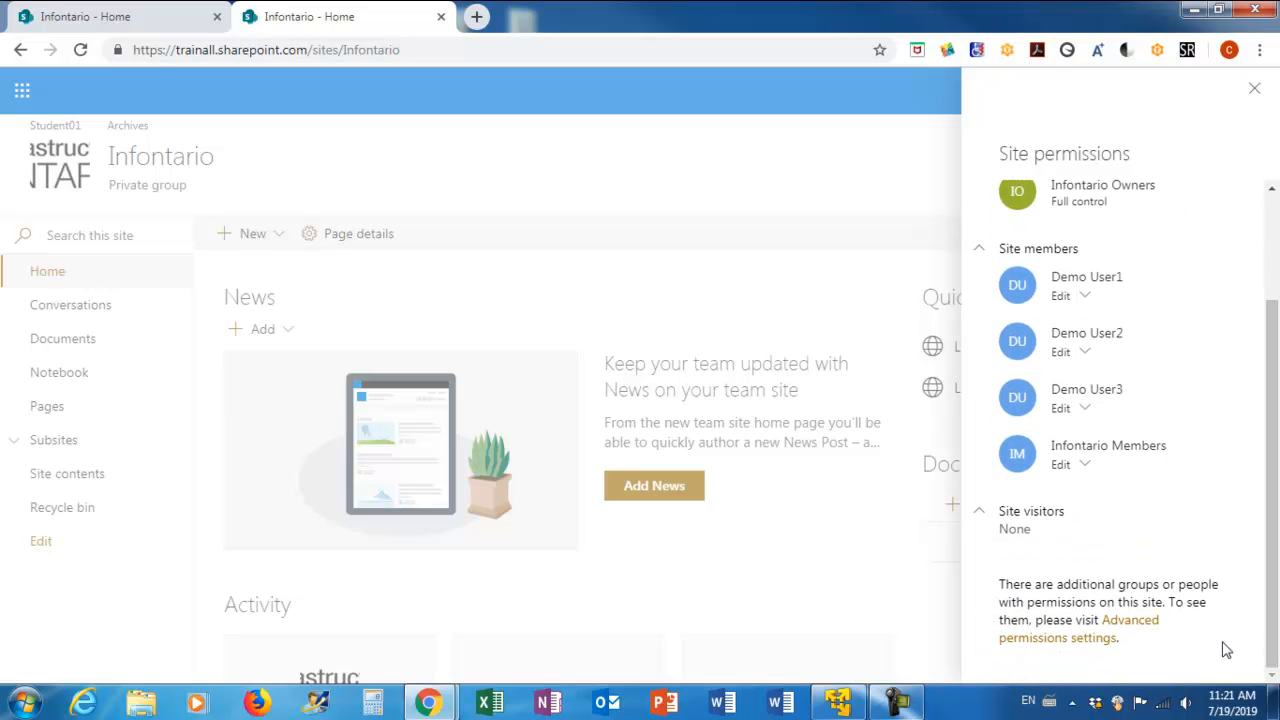
Step: Open the pending access requests through the advanced permissions settings and approve Demo User1's request for Infontario
left_click(1111, 646)
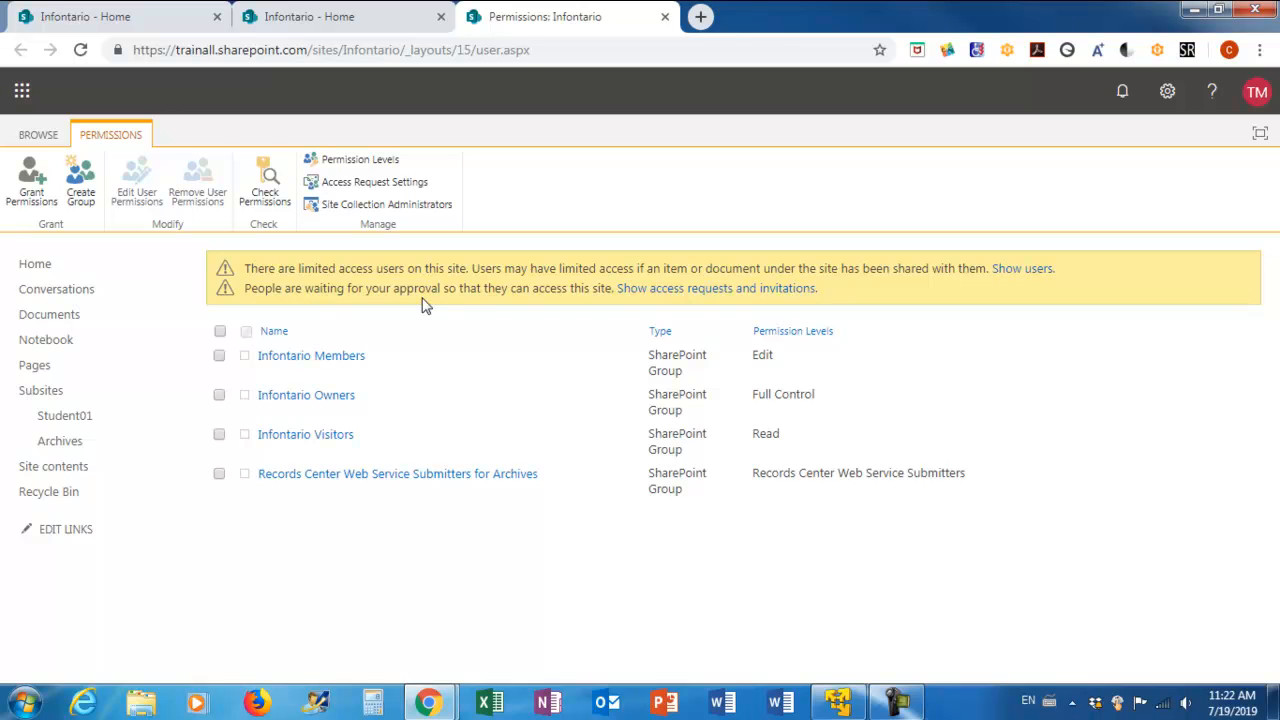
left_click(679, 293)
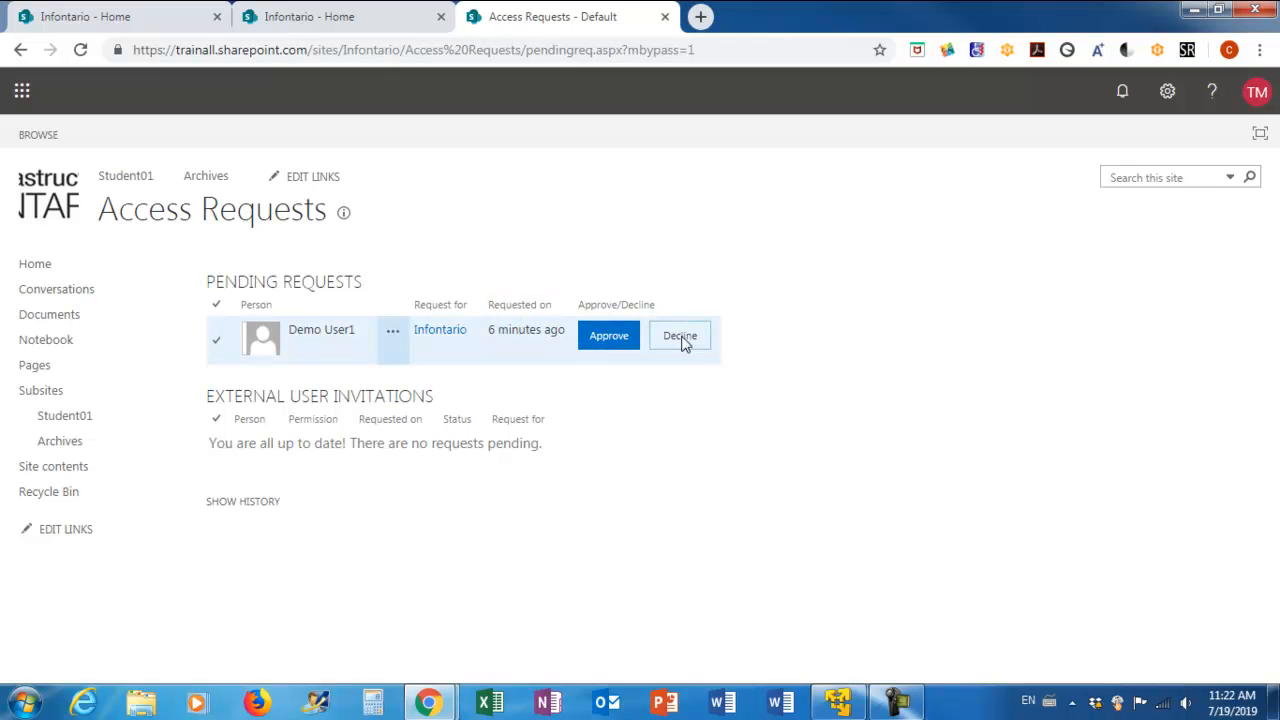
left_click(606, 338)
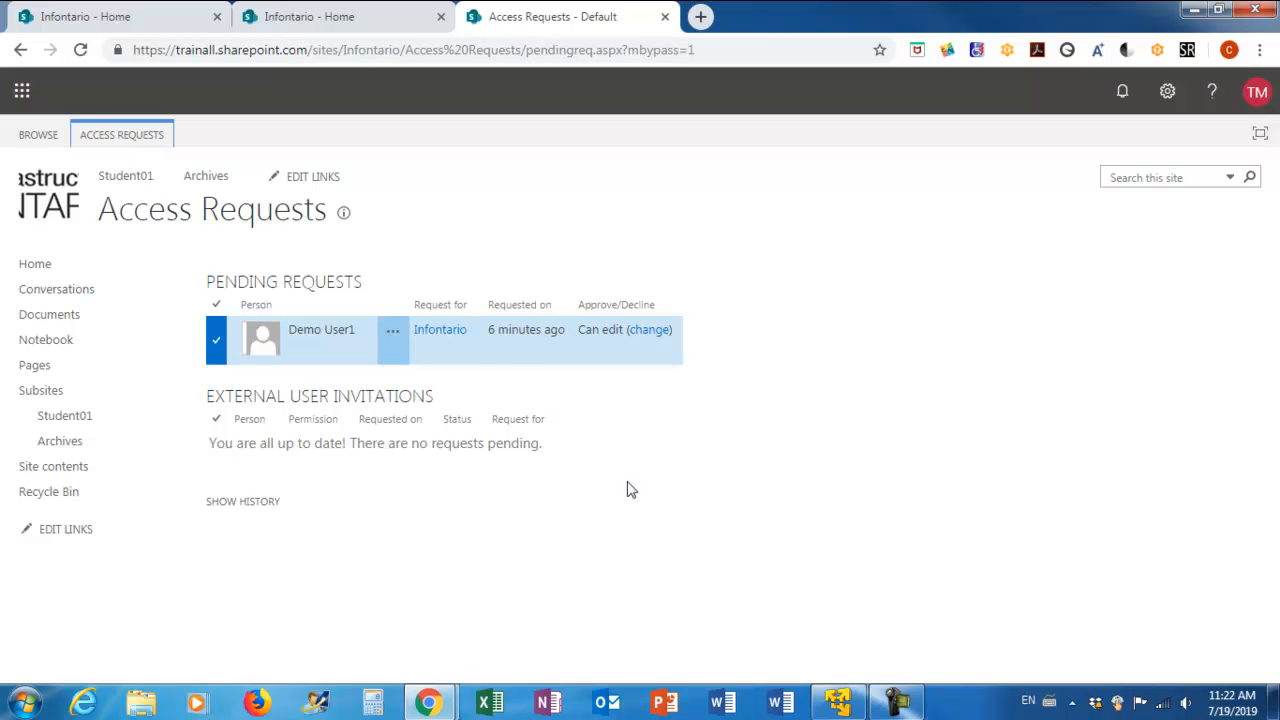
Step: Switch back to the VMware virtual machine and reload Demo User1's access page to test the approved access
key("alt+Tab")
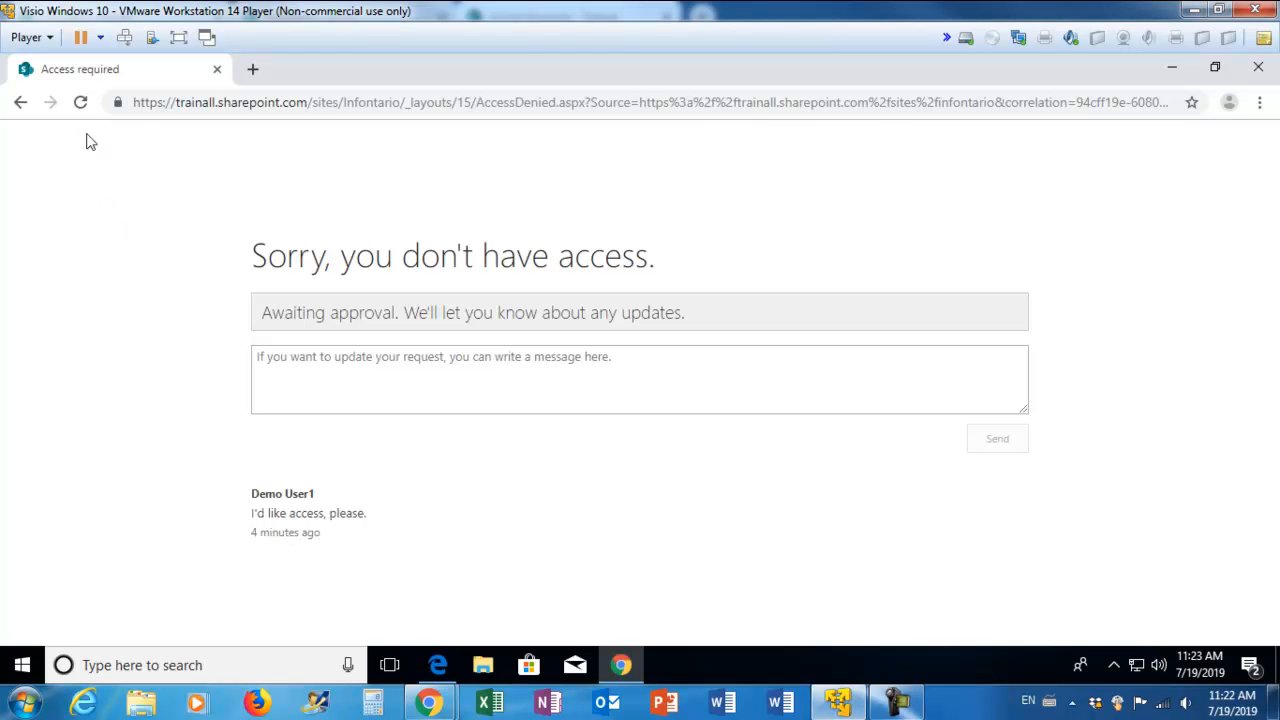
left_click(82, 104)
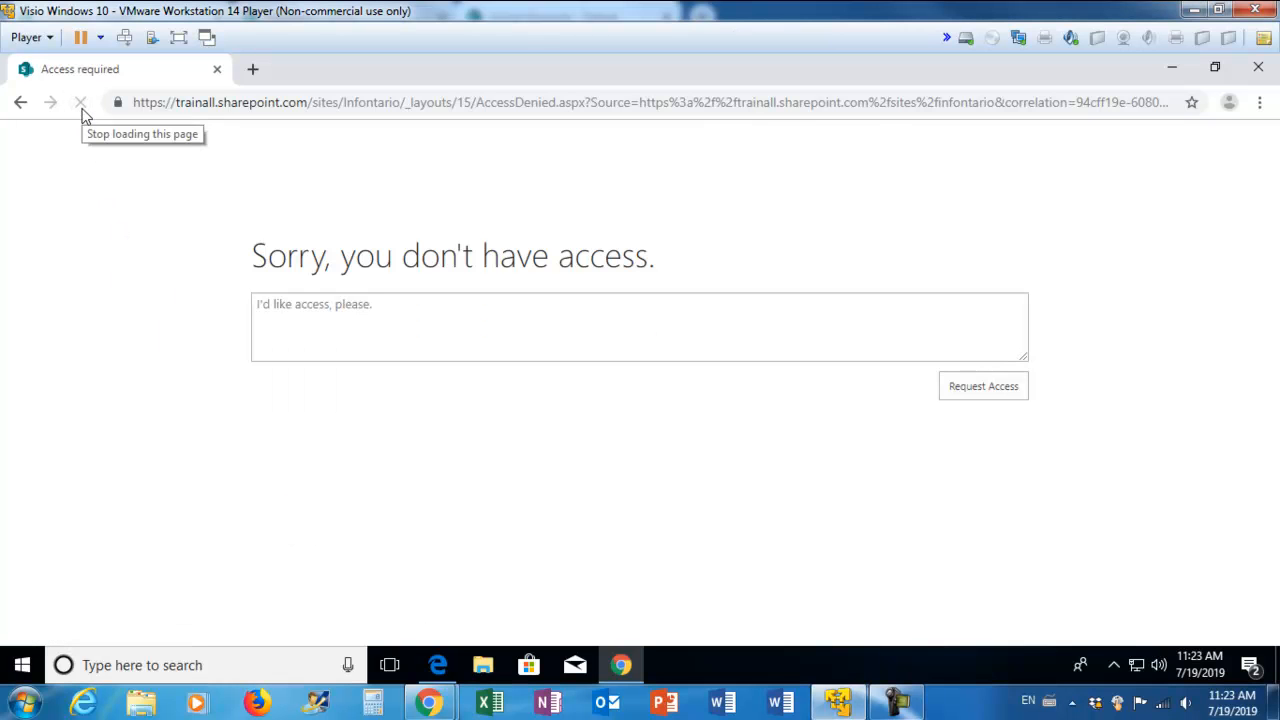
left_click(81, 103)
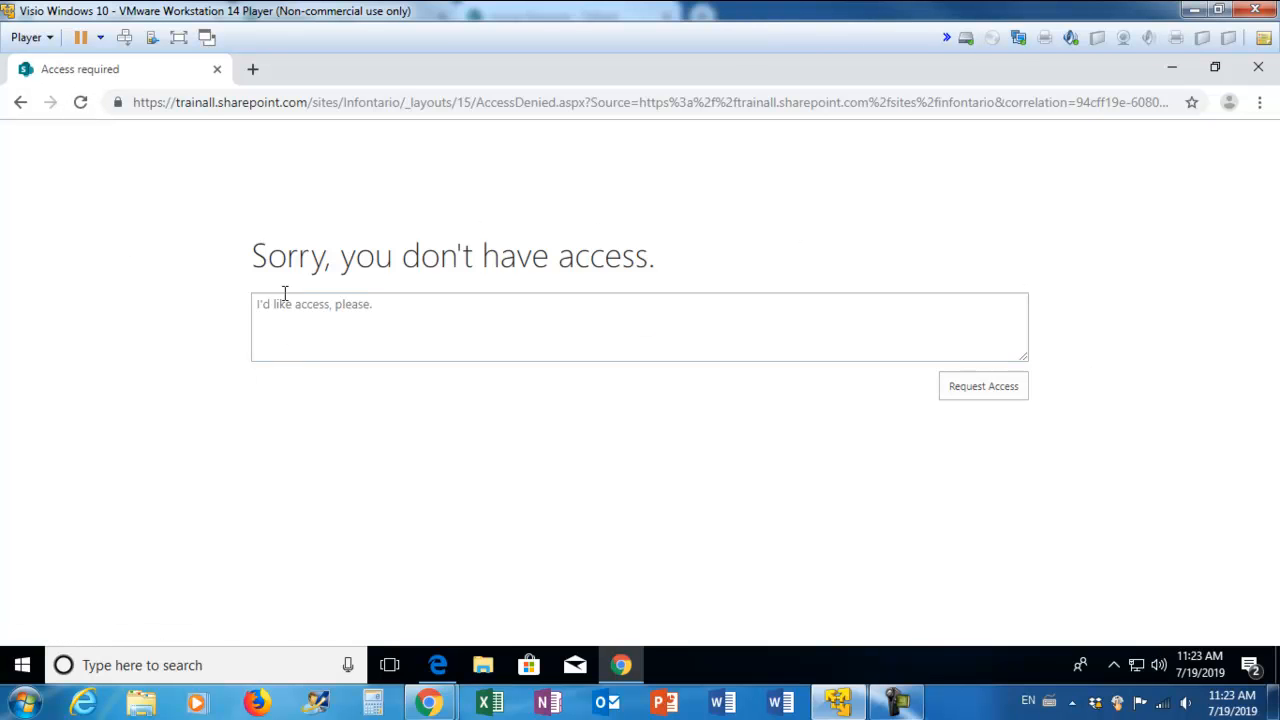
left_click(292, 104)
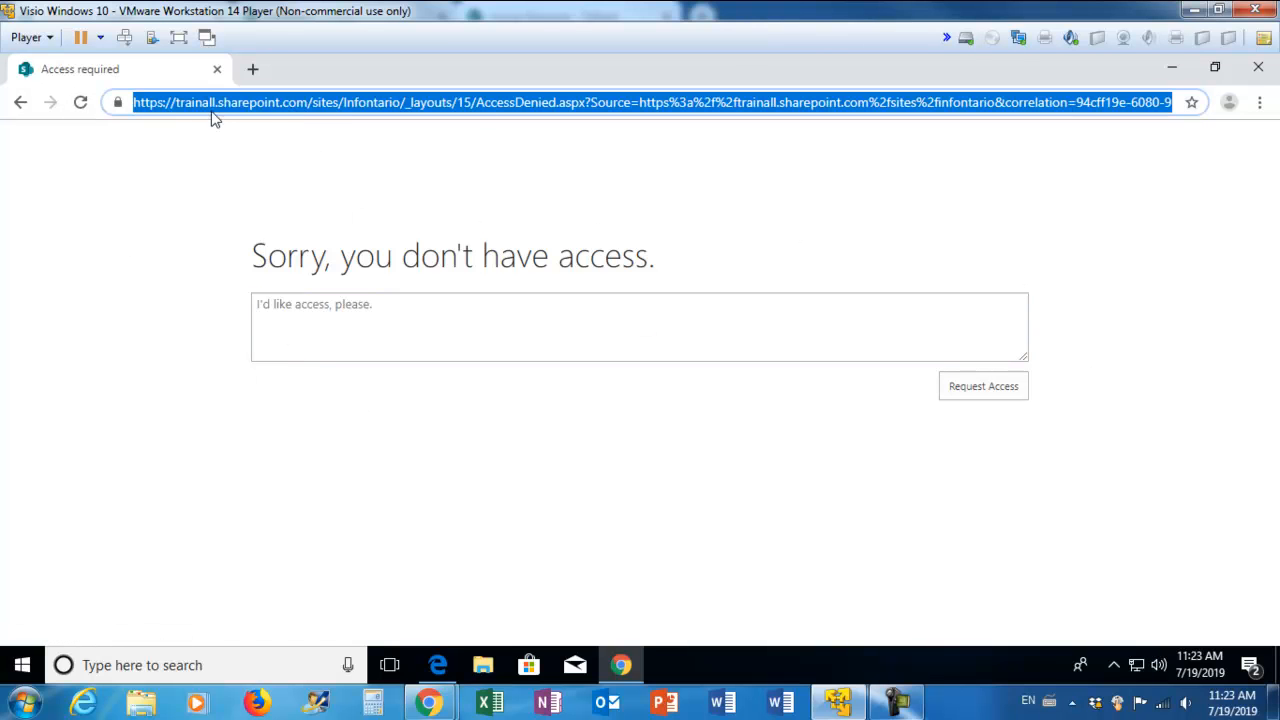
left_click(402, 106)
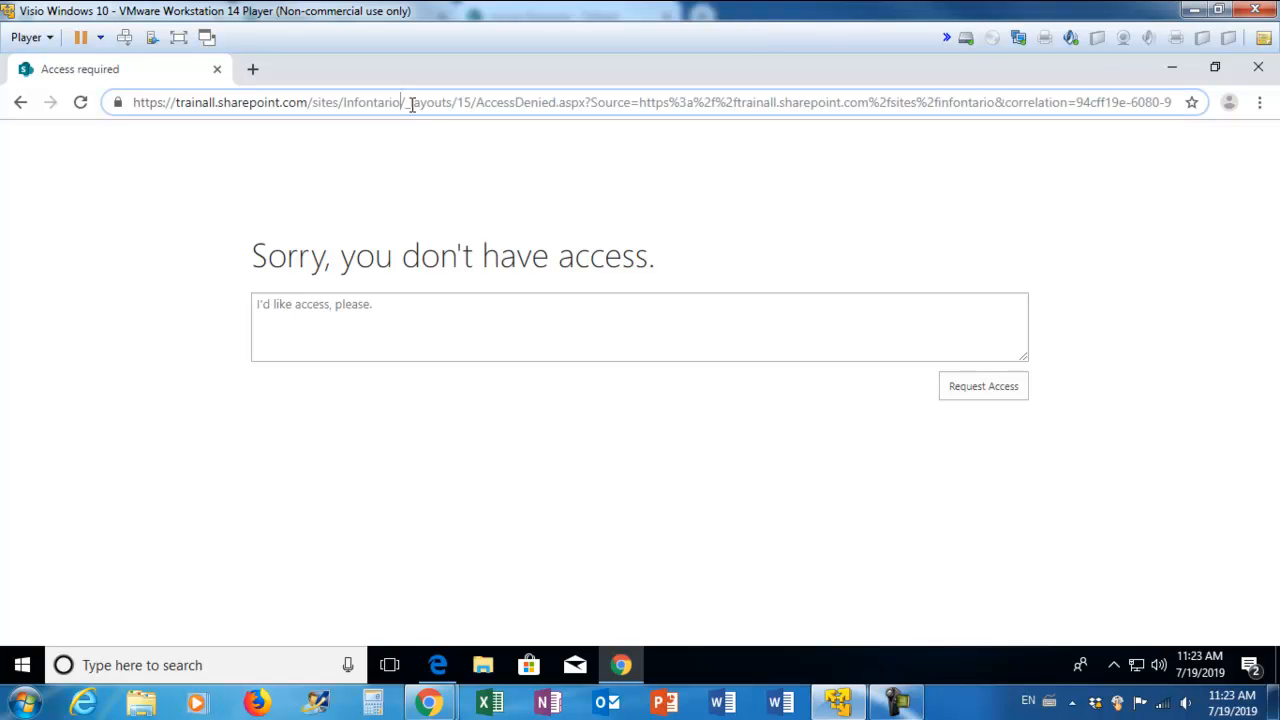
left_click_drag(404, 102, 1220, 100)
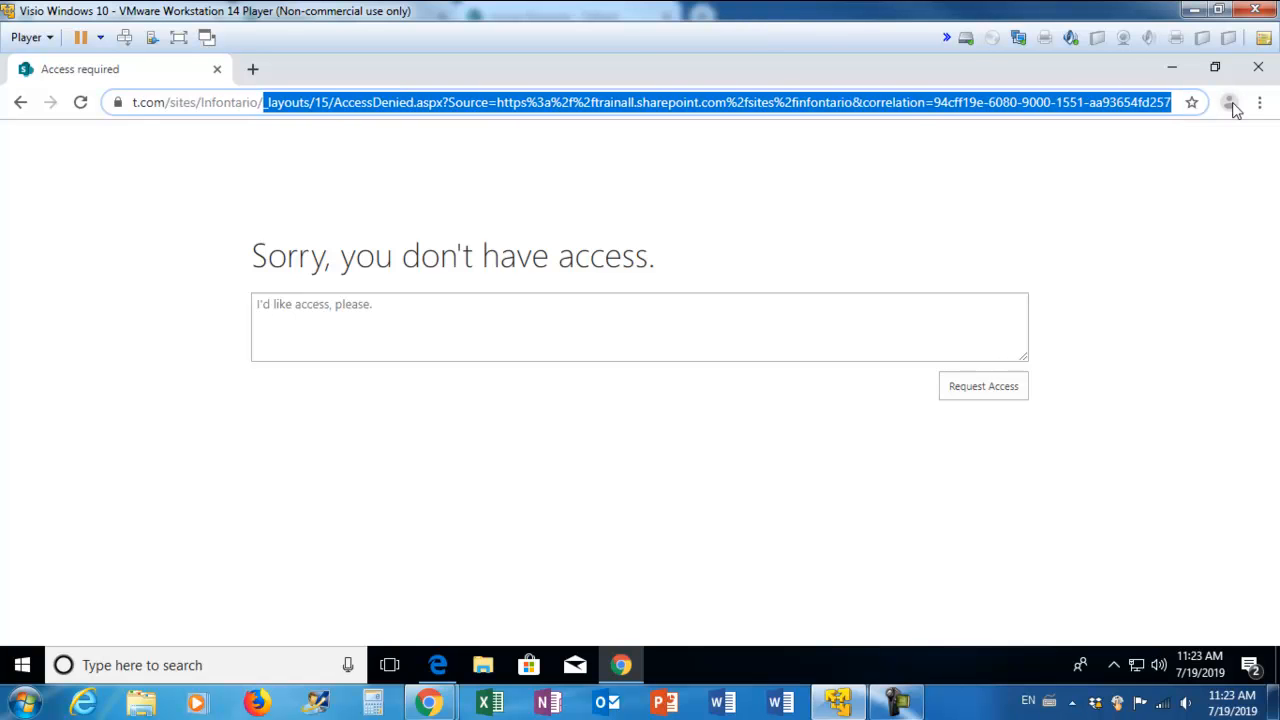
key("BackSpace")
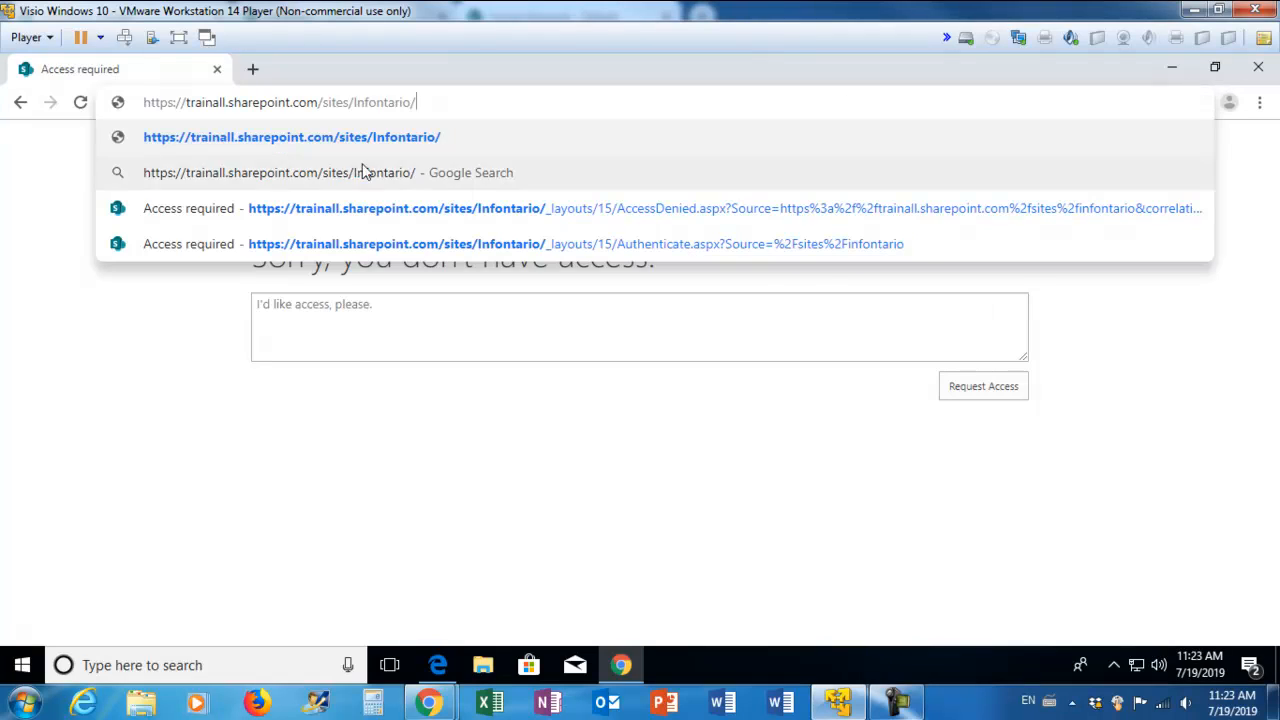
left_click(277, 143)
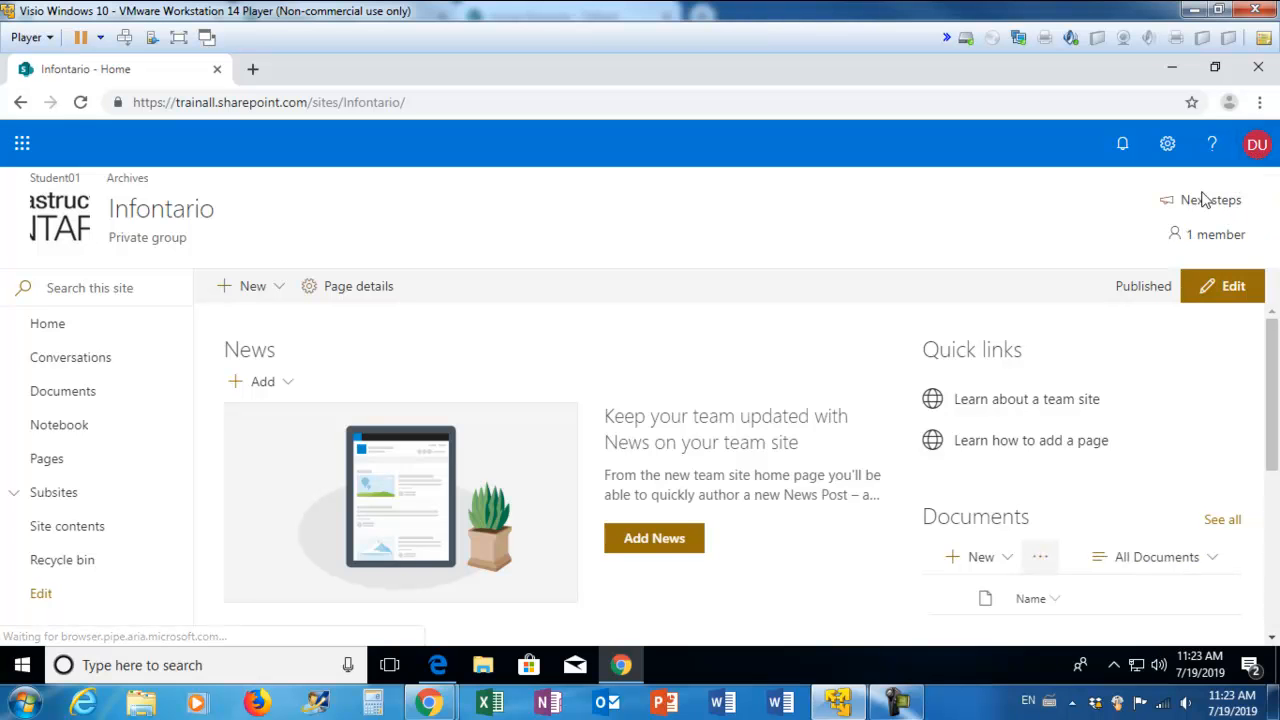
left_click(1167, 145)
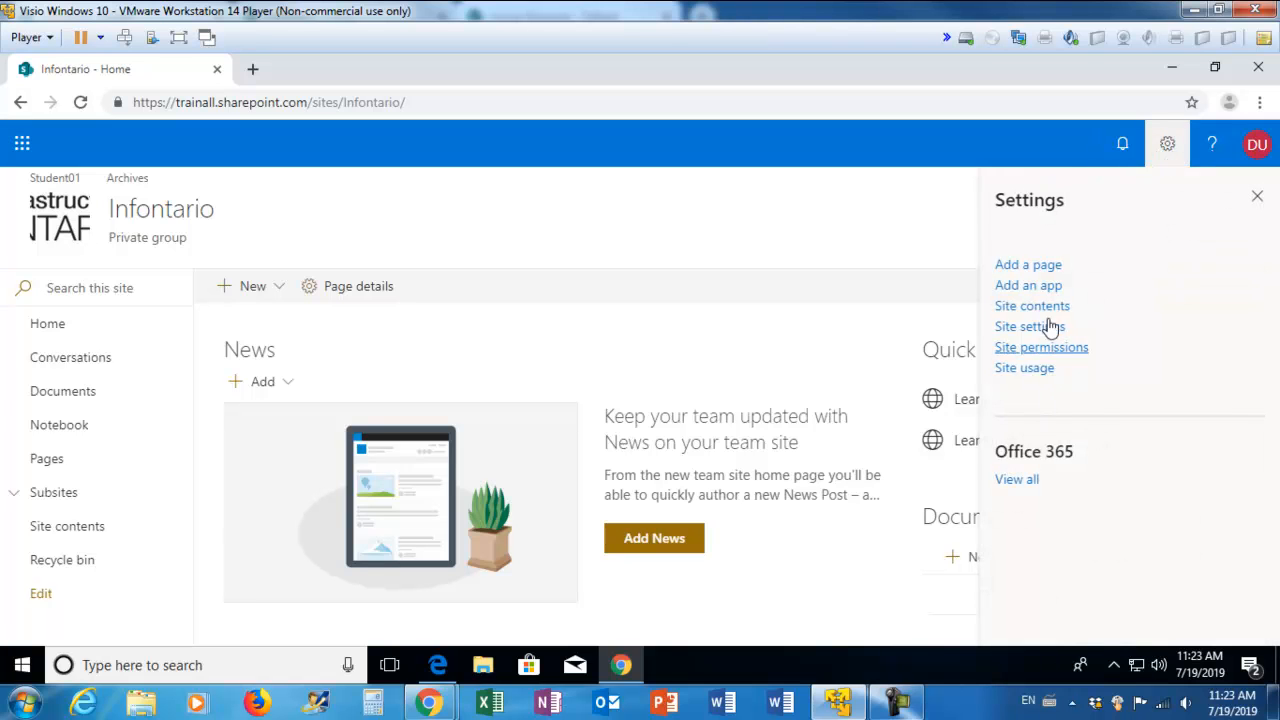